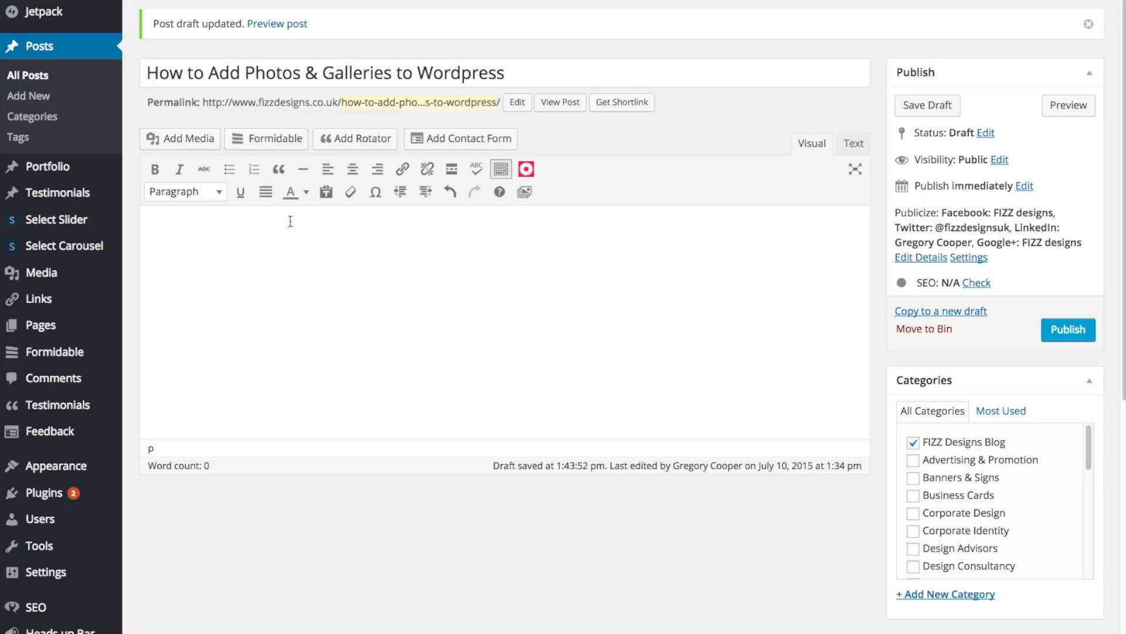
- Open the post's permalink slug for editing and highlight part of it
click(391, 102)
drag(370, 104, 455, 106)
click(495, 142)
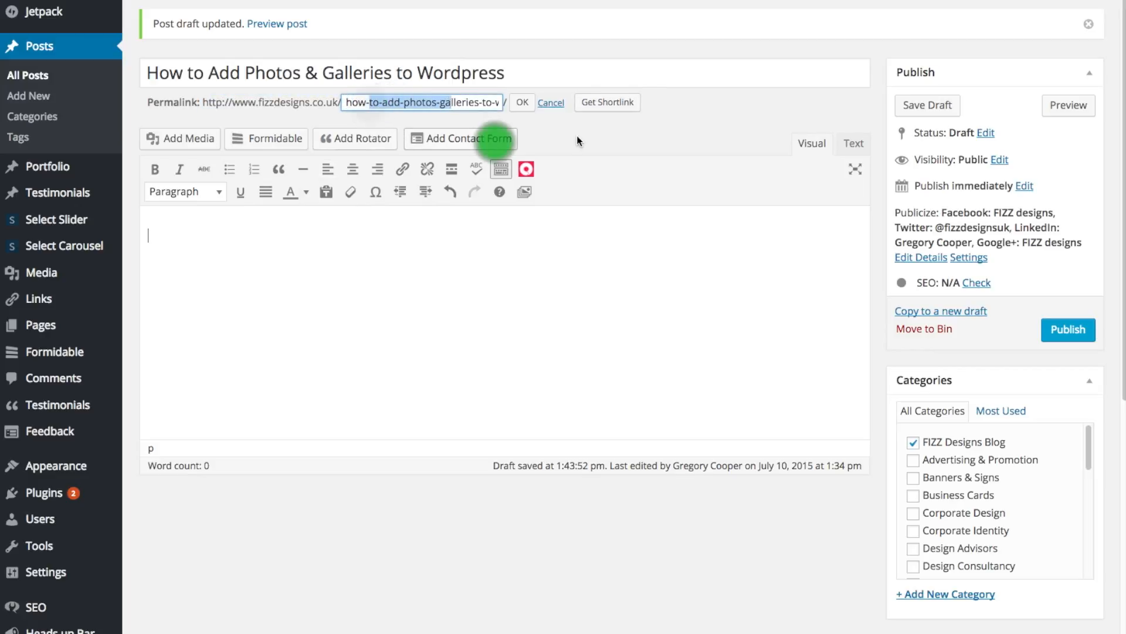
- Write a body paragraph beginning "Add text and content to your page/post." about adding, uploading and reusing photos, and start a new line below it
click(210, 231)
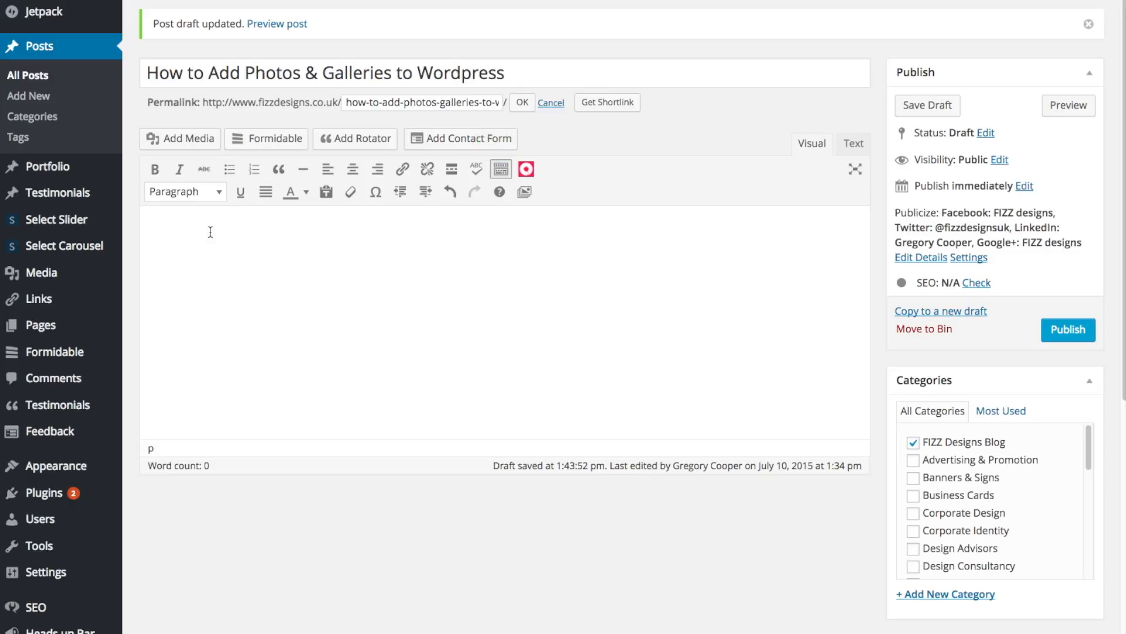
text(Add text and content to your page/post. I am going to show you how to add photos and photo gallery and also how to upload new photos and use the existing imagery that is already in the media library.)
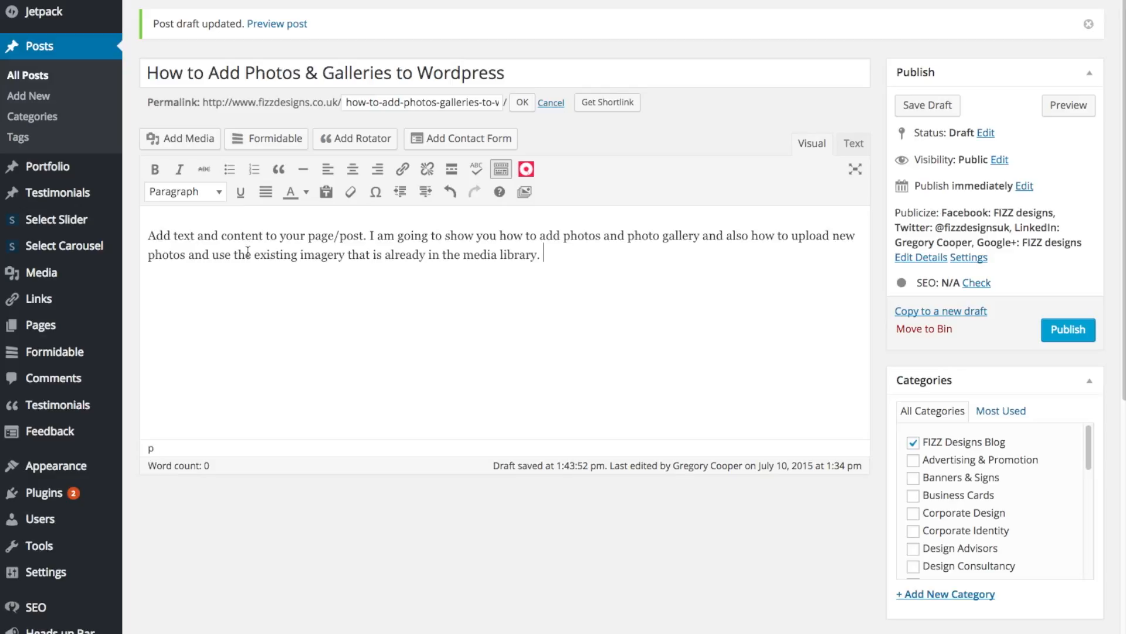
click(564, 260)
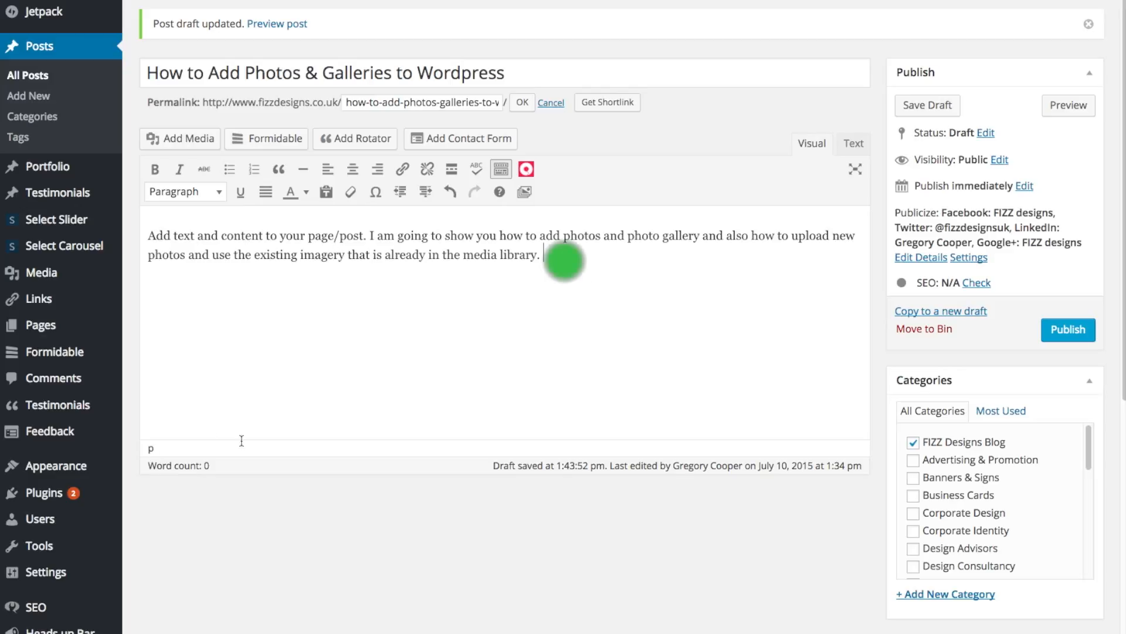
key(Return)
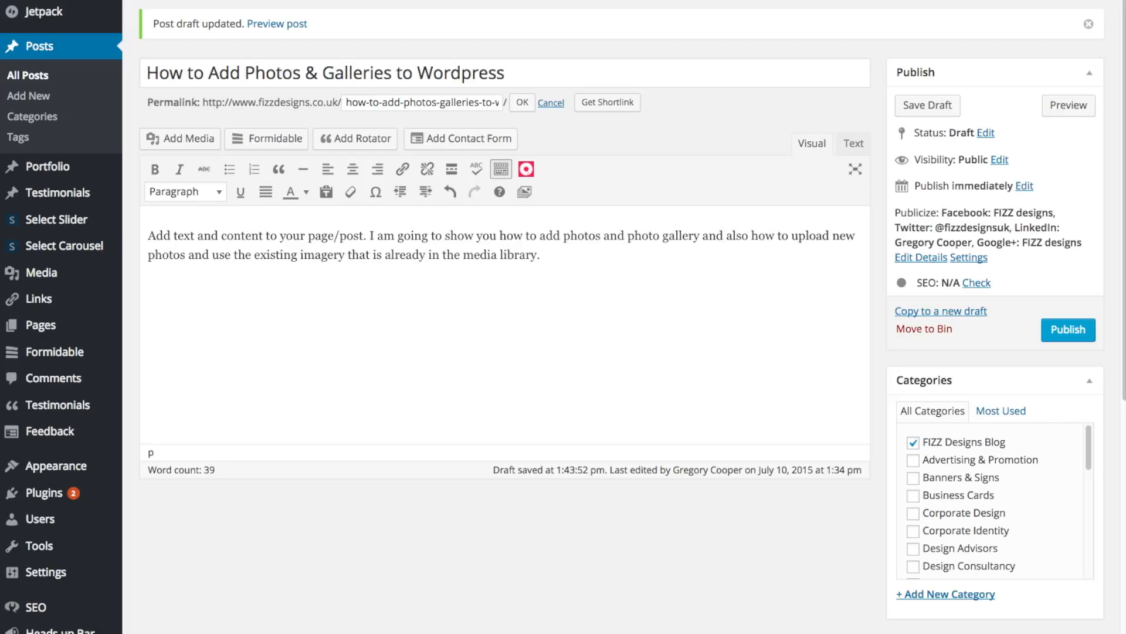
click(168, 288)
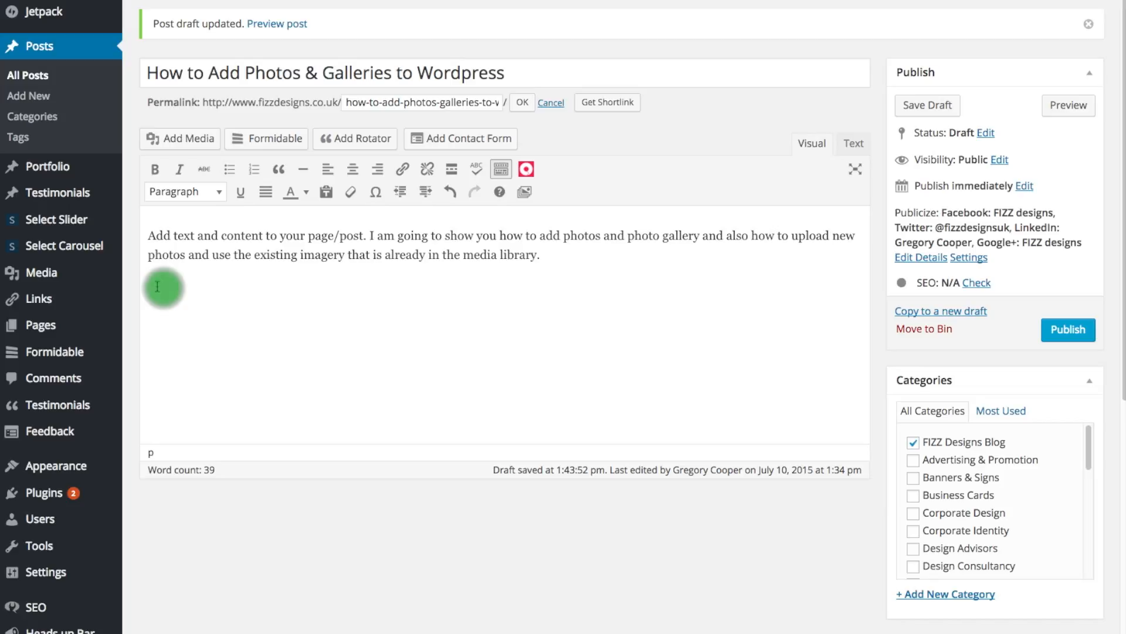
- Open the post's media picker and look over the existing library images and the file upload option
click(184, 141)
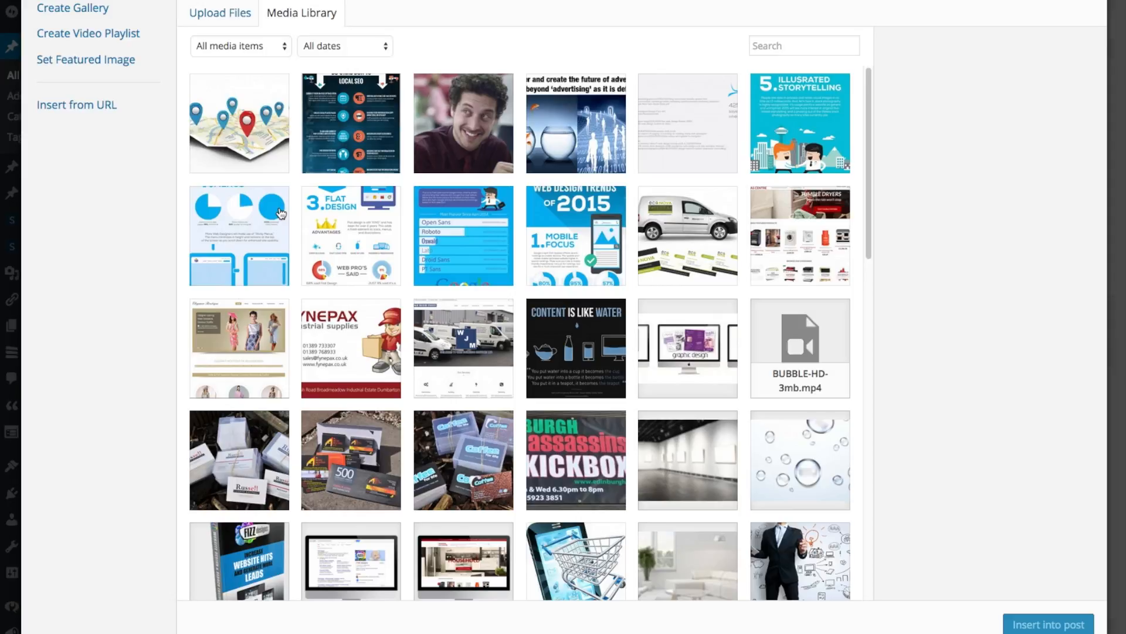
drag(870, 167, 874, 95)
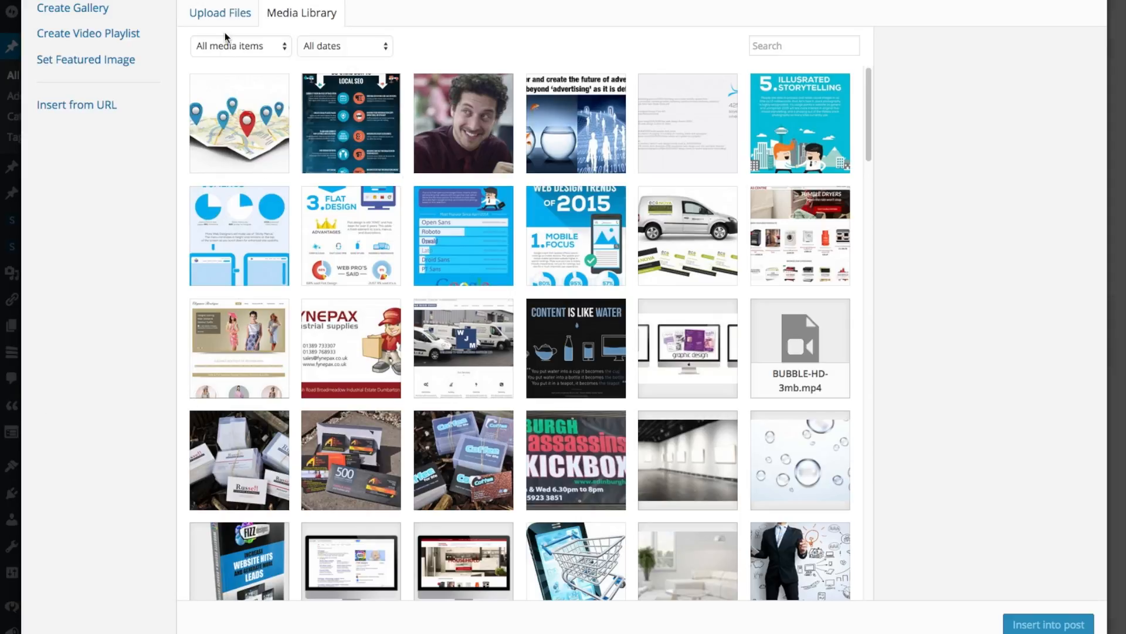
click(222, 14)
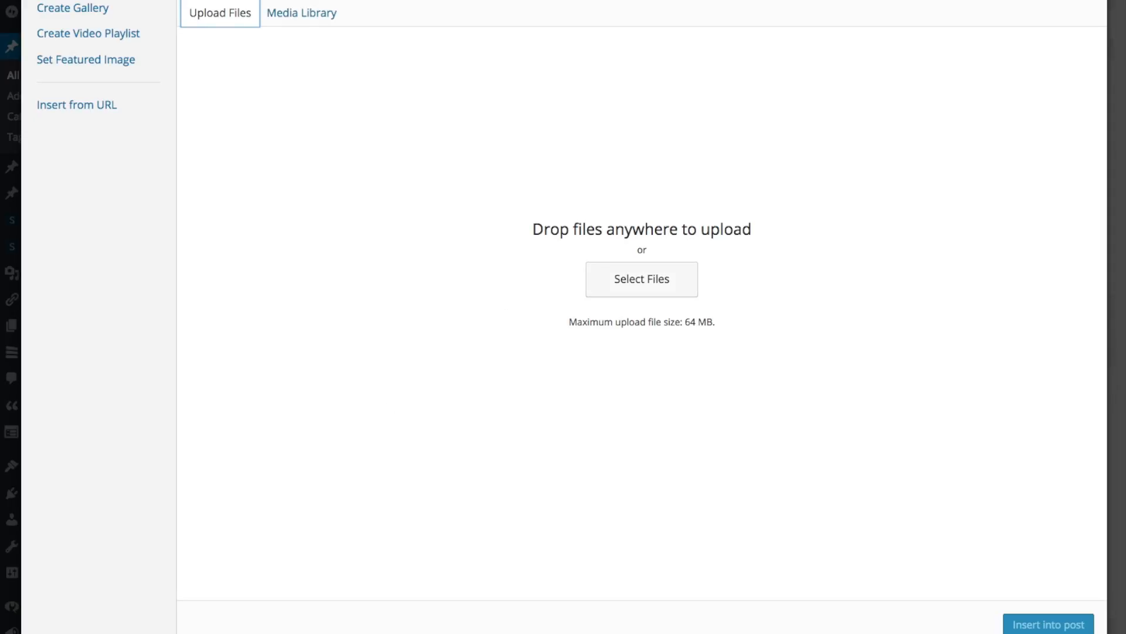
click(305, 19)
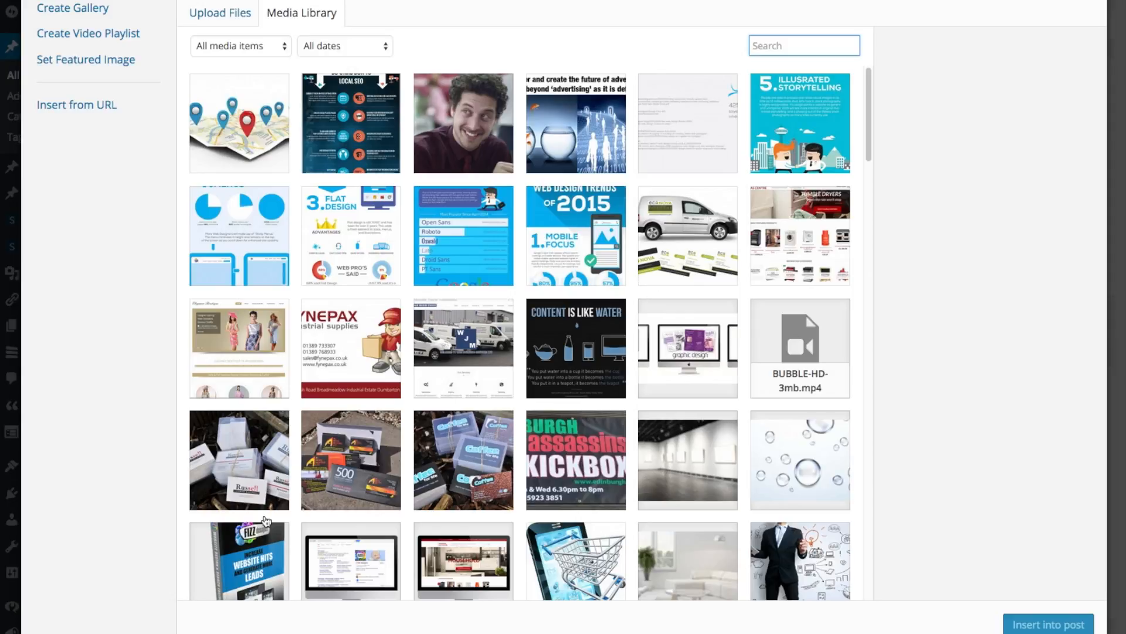
- Select the image print-designers-glasgow.jpg and review its title, alt text and description, enlarging the description field to read it fully
click(233, 453)
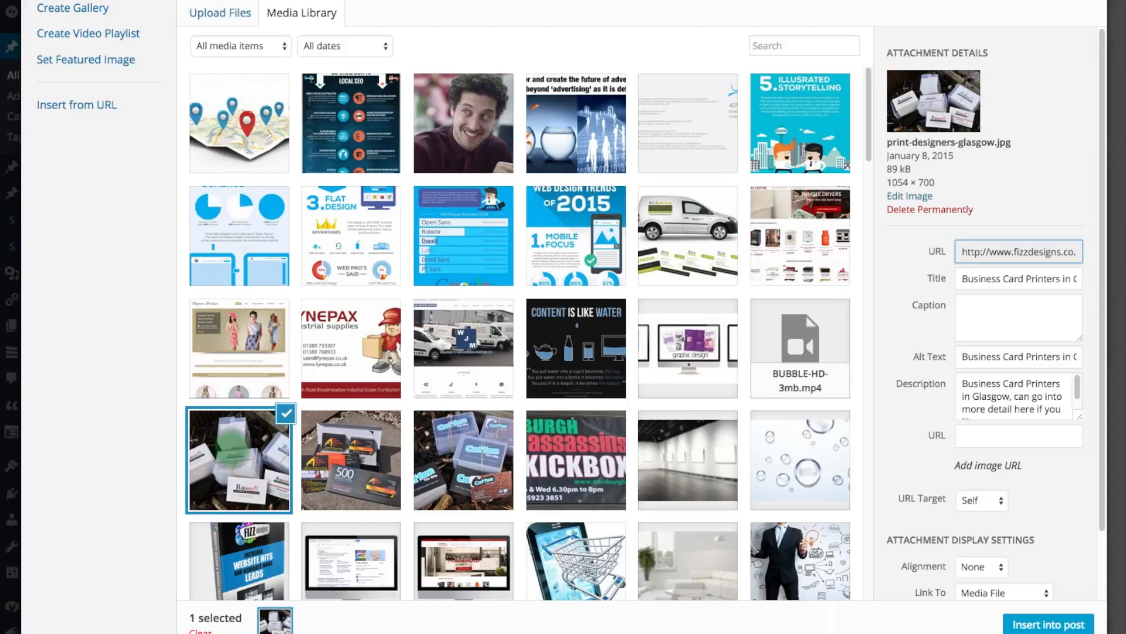
click(962, 280)
mouse_move(963, 280)
mouse_down()
mouse_move(1093, 278)
mouse_move(931, 284)
mouse_move(941, 282)
mouse_up()
click(1064, 280)
click(968, 279)
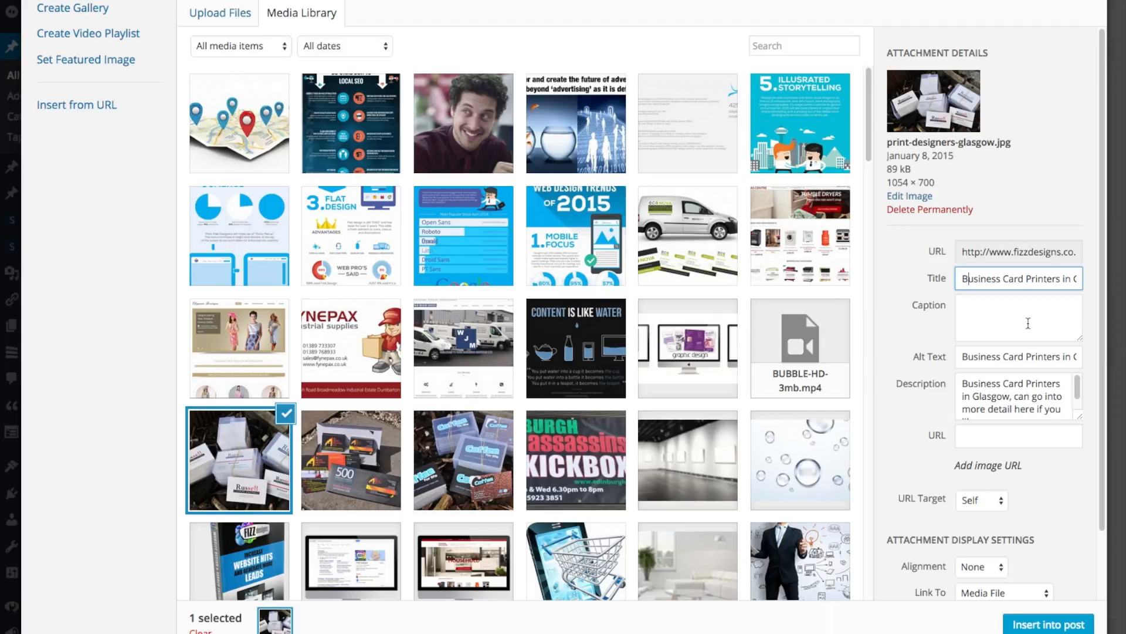
drag(961, 282, 1108, 280)
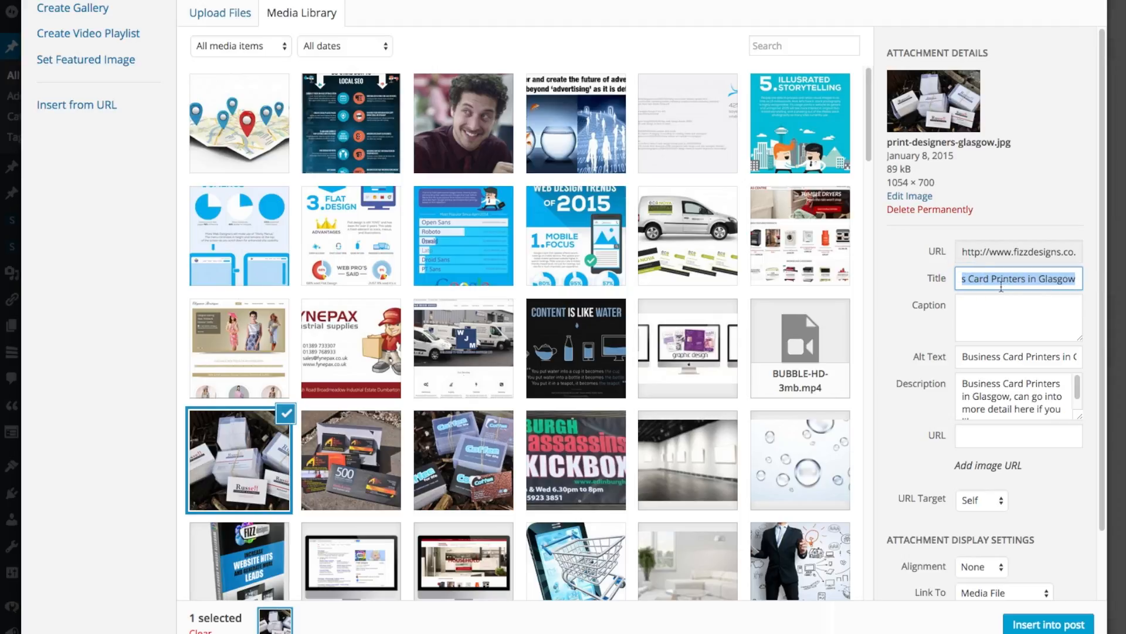
triple_click(991, 355)
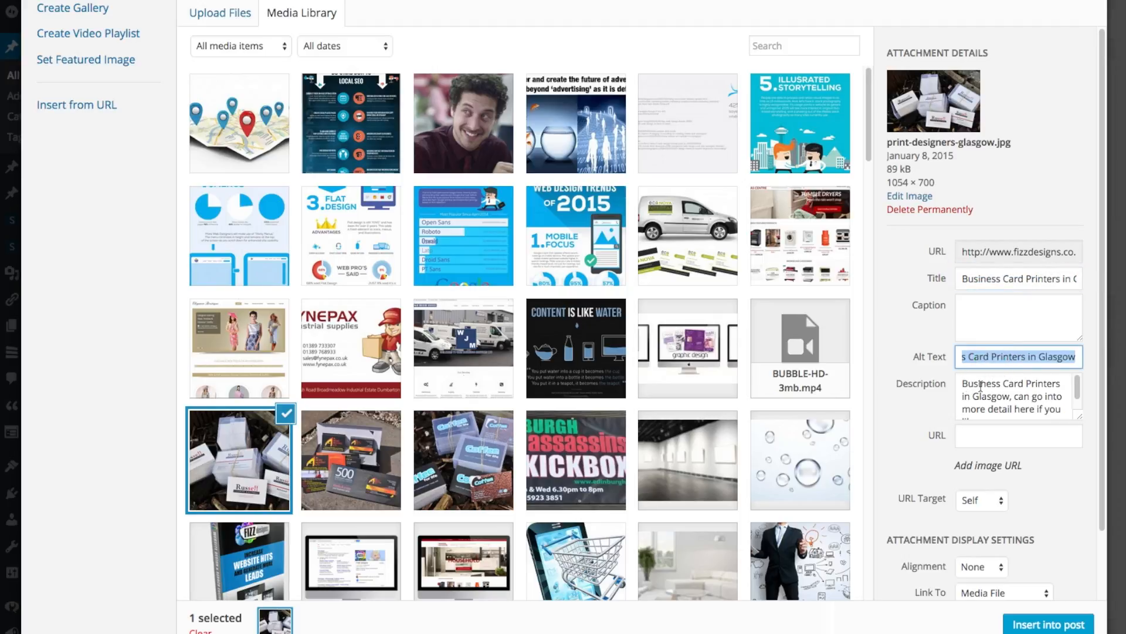
drag(1081, 419, 1081, 480)
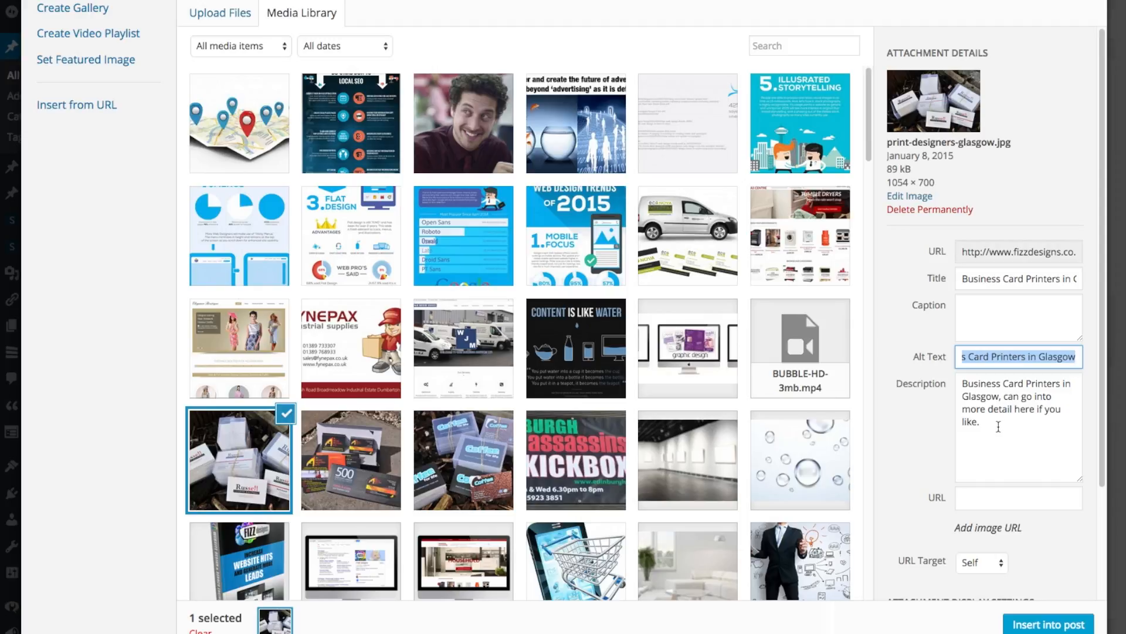
- Review the image's alignment and link options, keeping alignment at None and the link set to Media File
scroll(908, 278, down, 2)
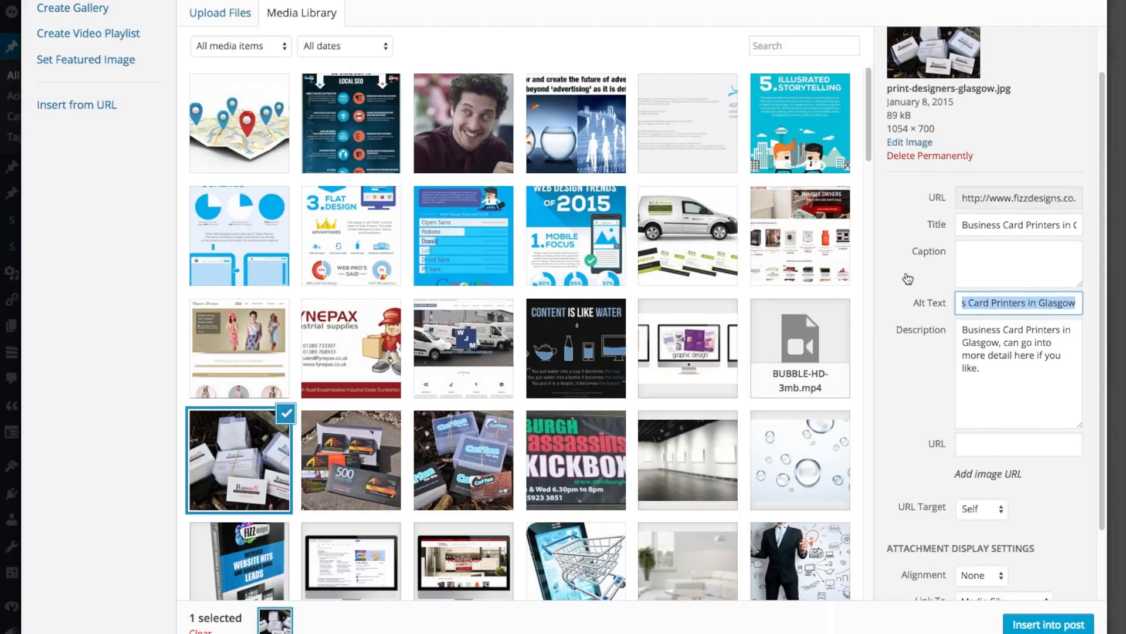
scroll(908, 278, down, 3)
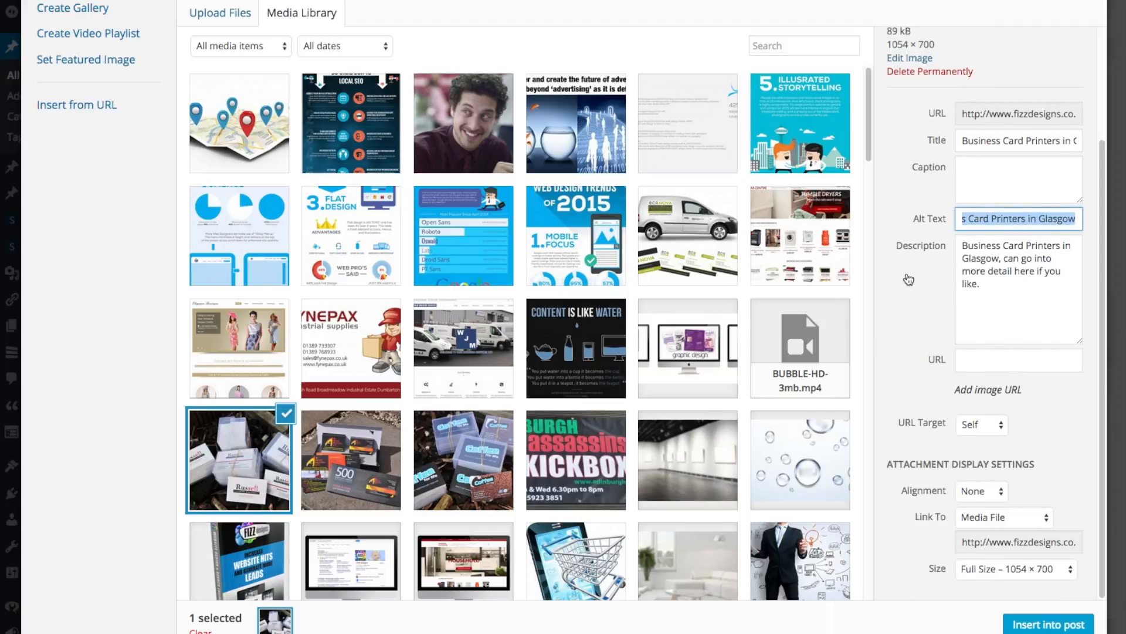
click(981, 496)
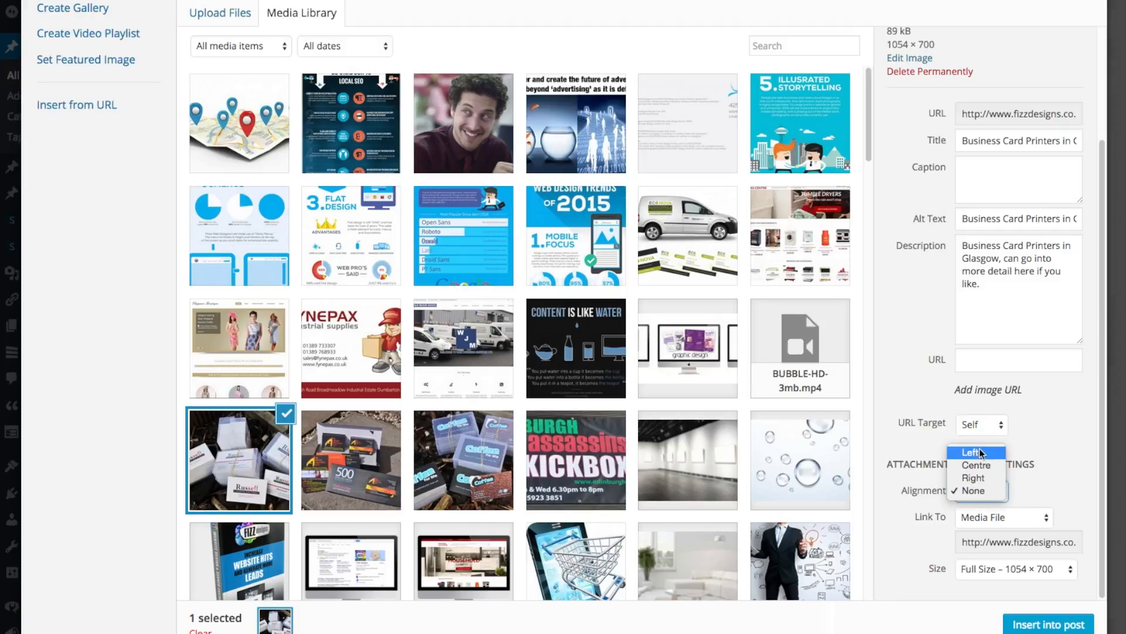
click(978, 493)
click(1043, 430)
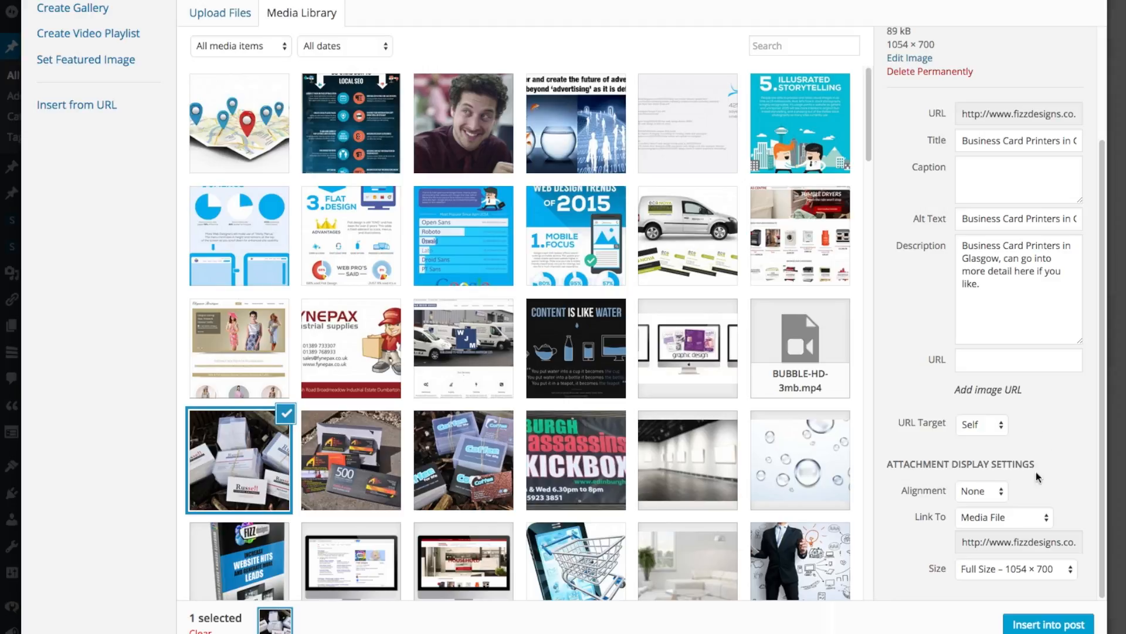
click(1015, 523)
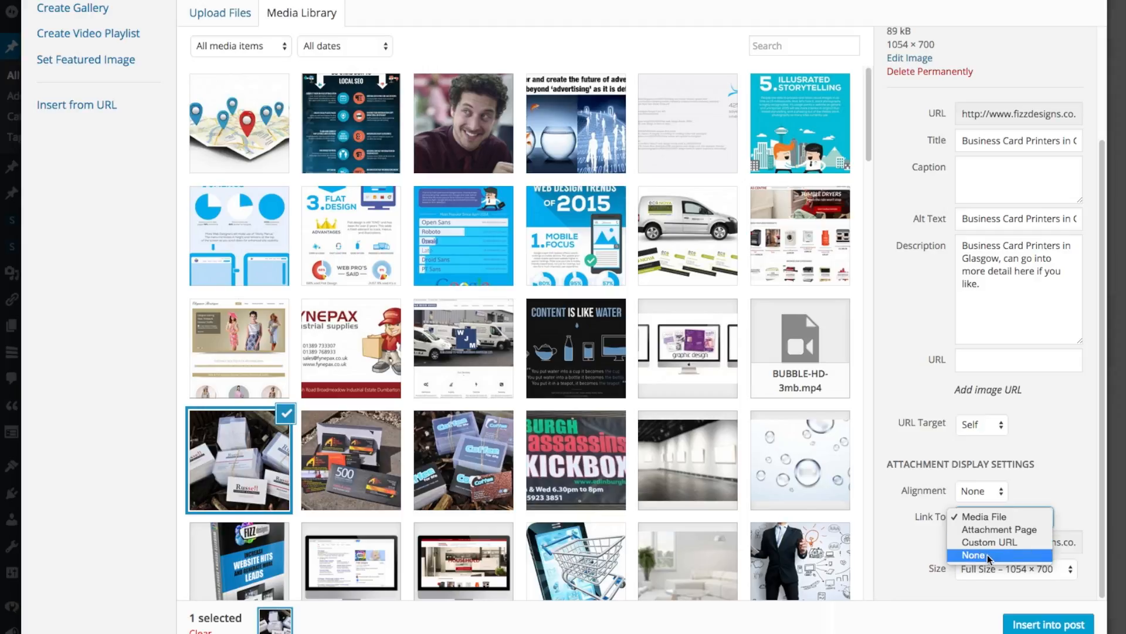
click(987, 516)
click(1056, 490)
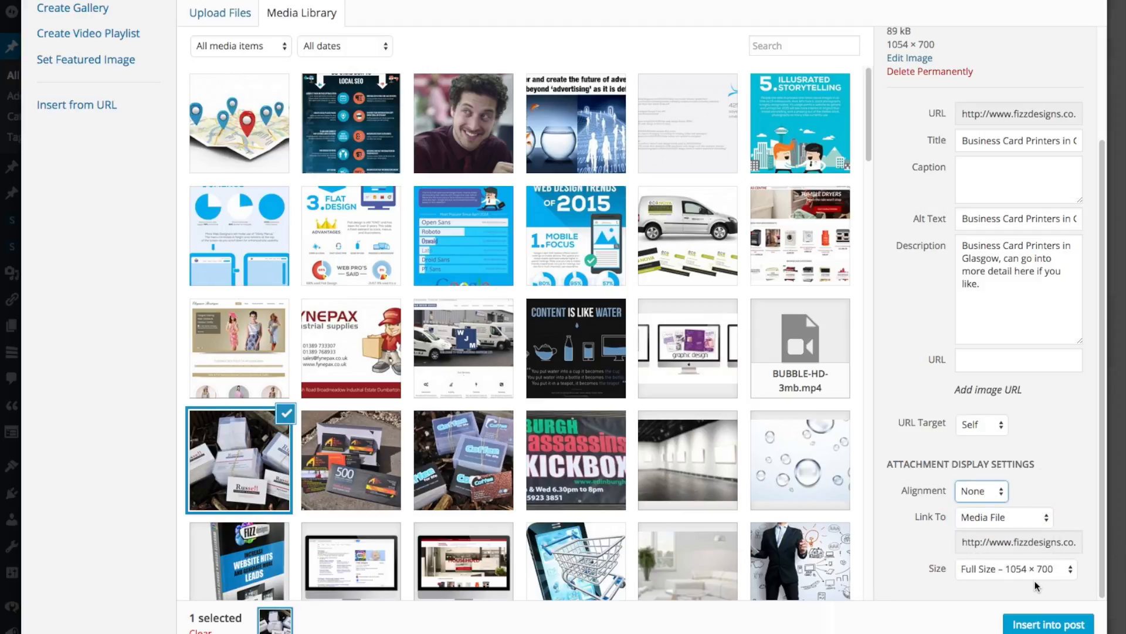
- Set the image size to Large – 1024 × 680 and insert it into the post
click(1070, 577)
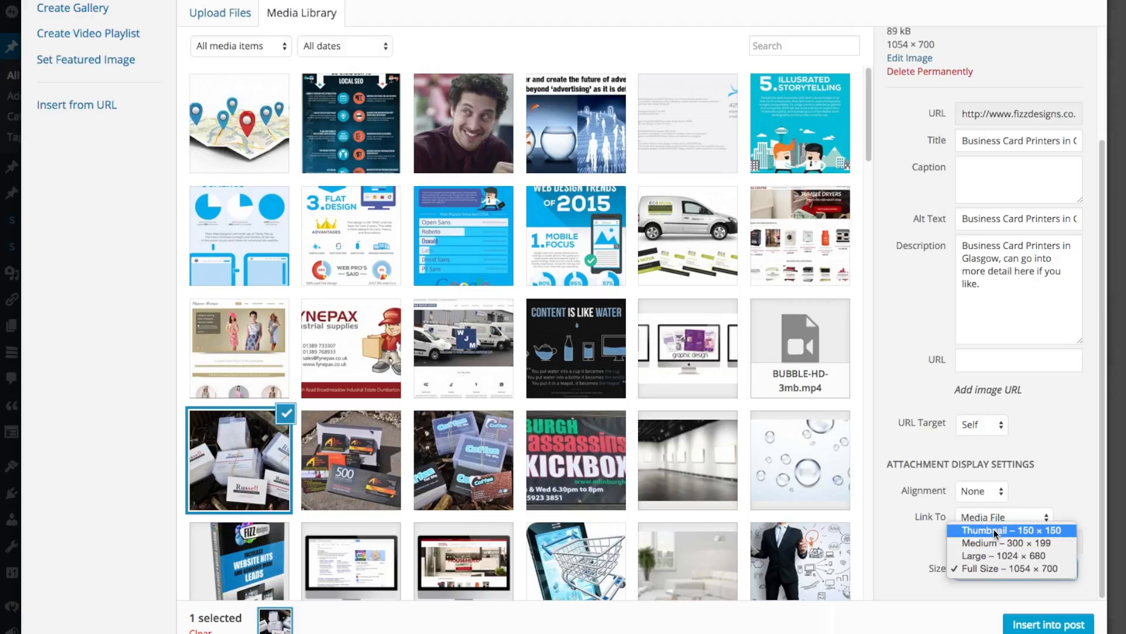
click(1014, 557)
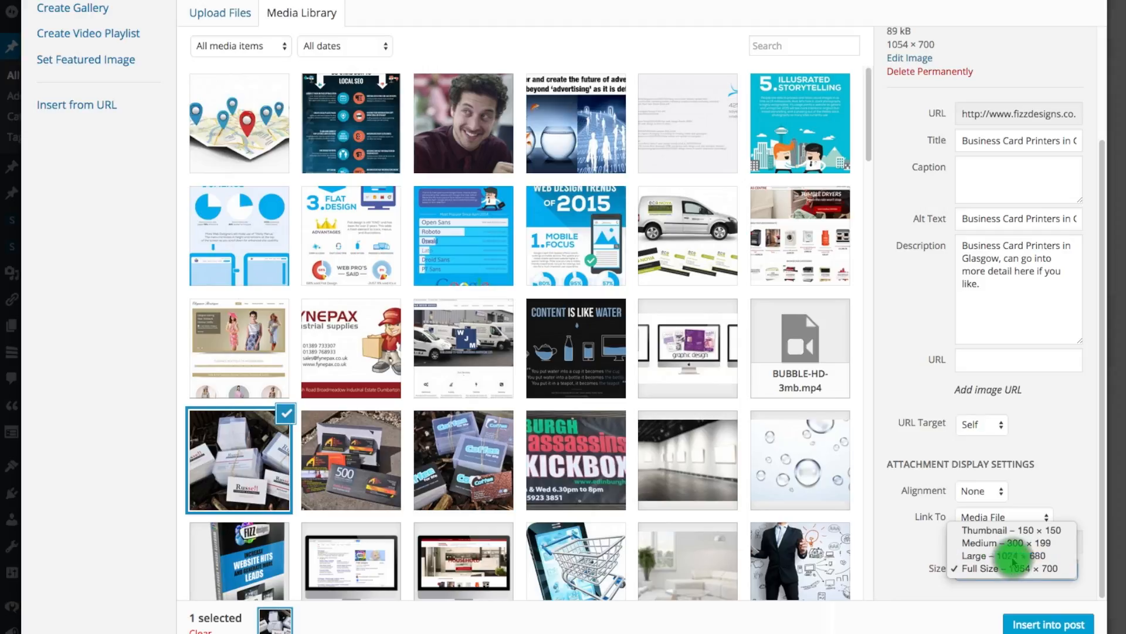
click(1060, 616)
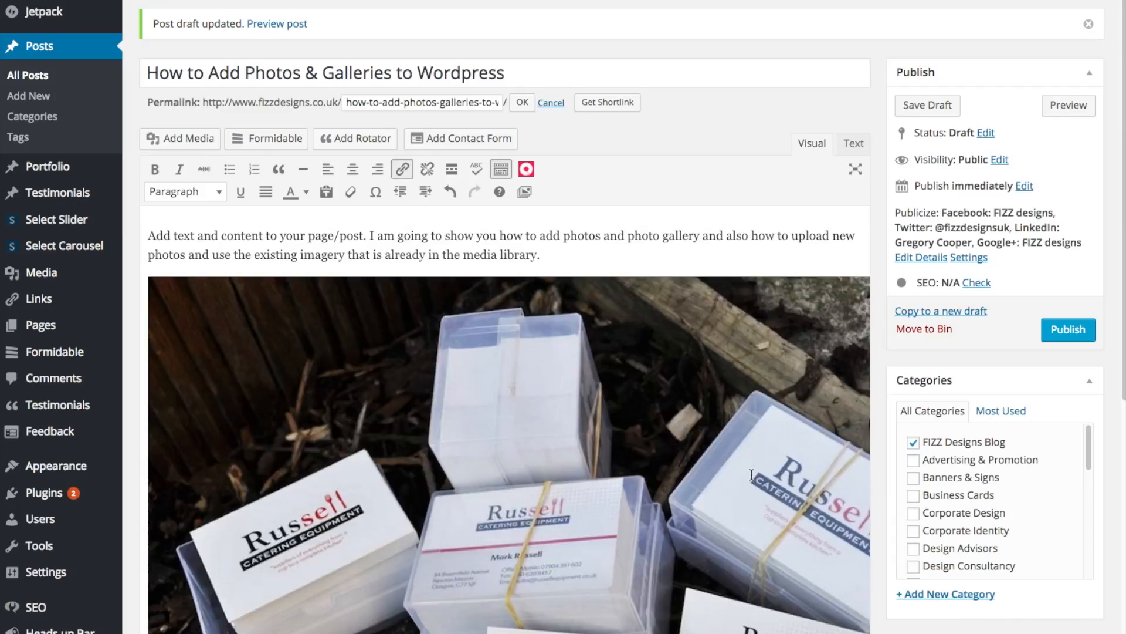
- Shrink the inserted business card photo proportionally to roughly two-thirds of its size
scroll(751, 474, down, 5)
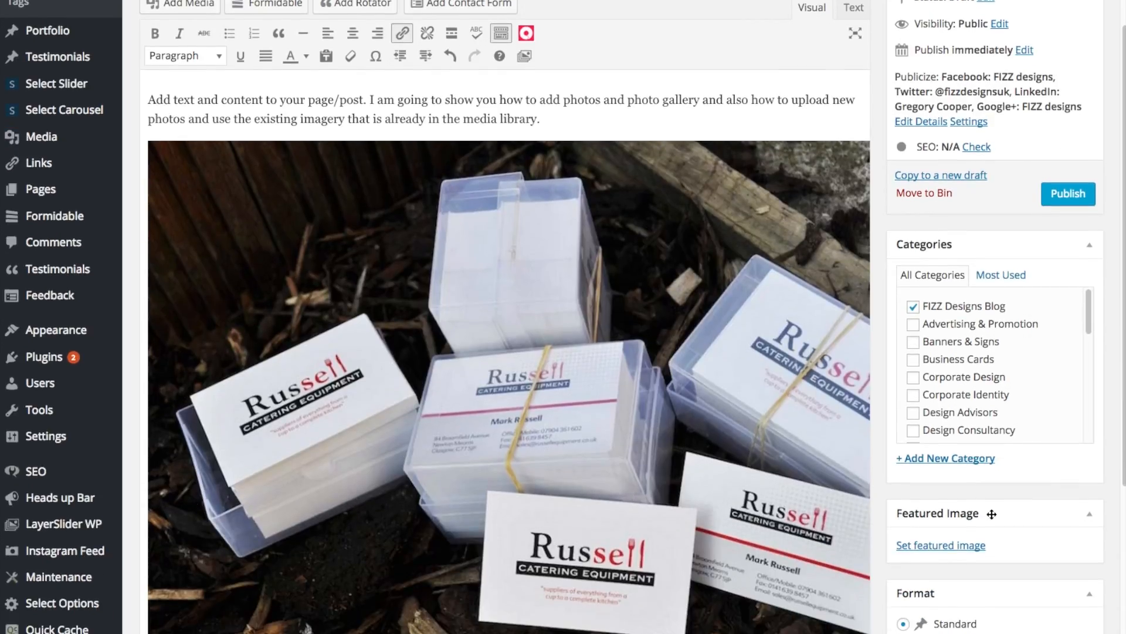
scroll(981, 527, down, 3)
click(681, 515)
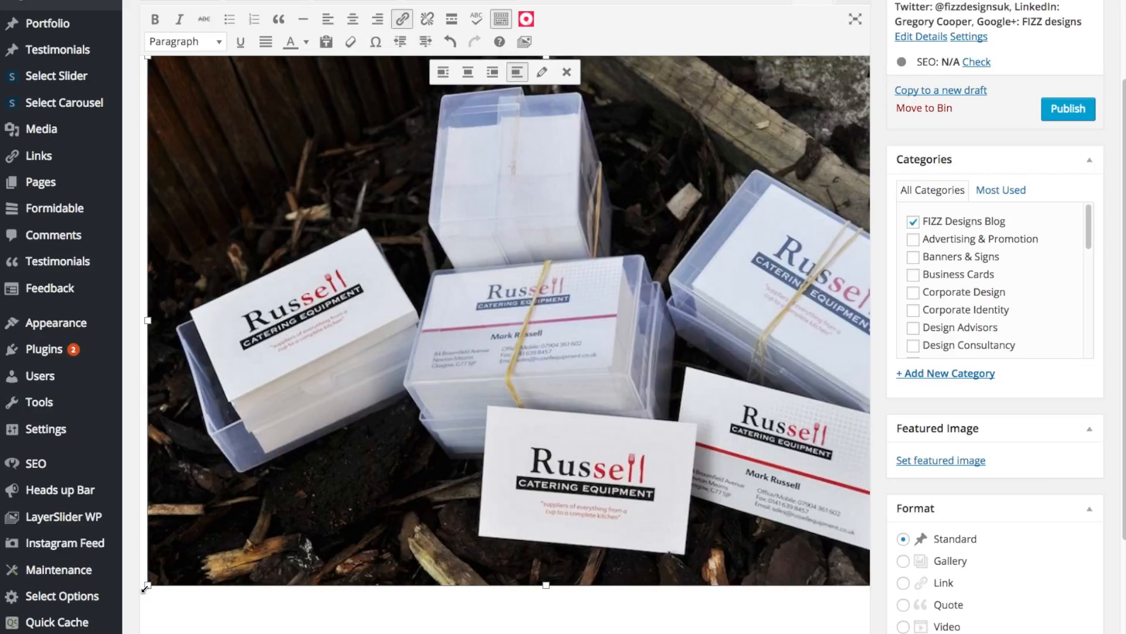
click(170, 554)
drag(147, 585, 467, 419)
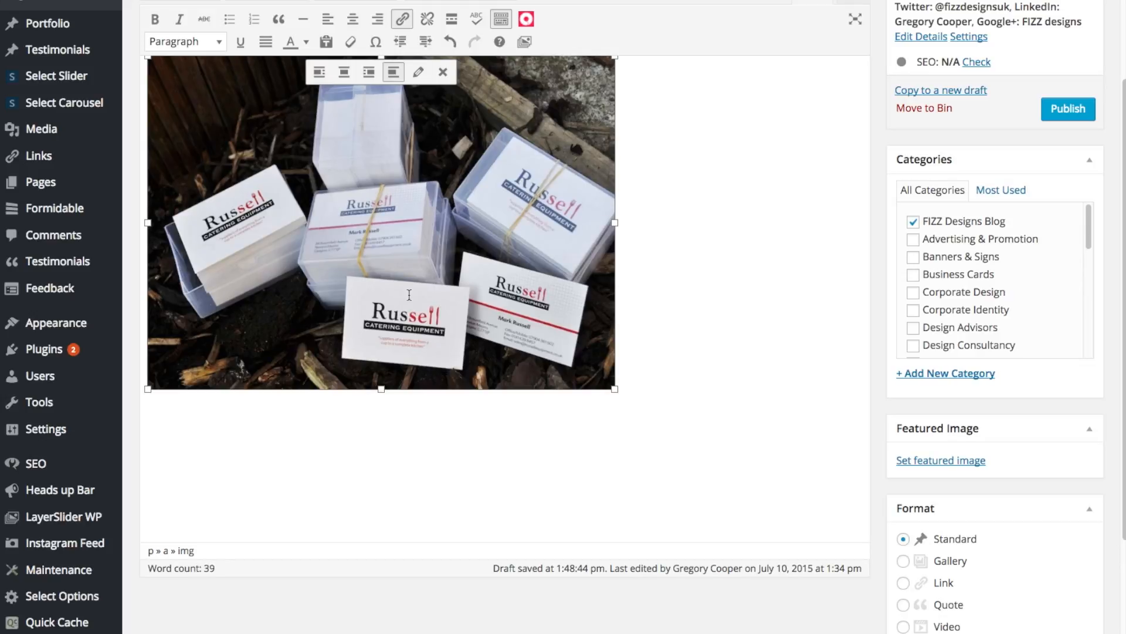
click(660, 394)
click(545, 361)
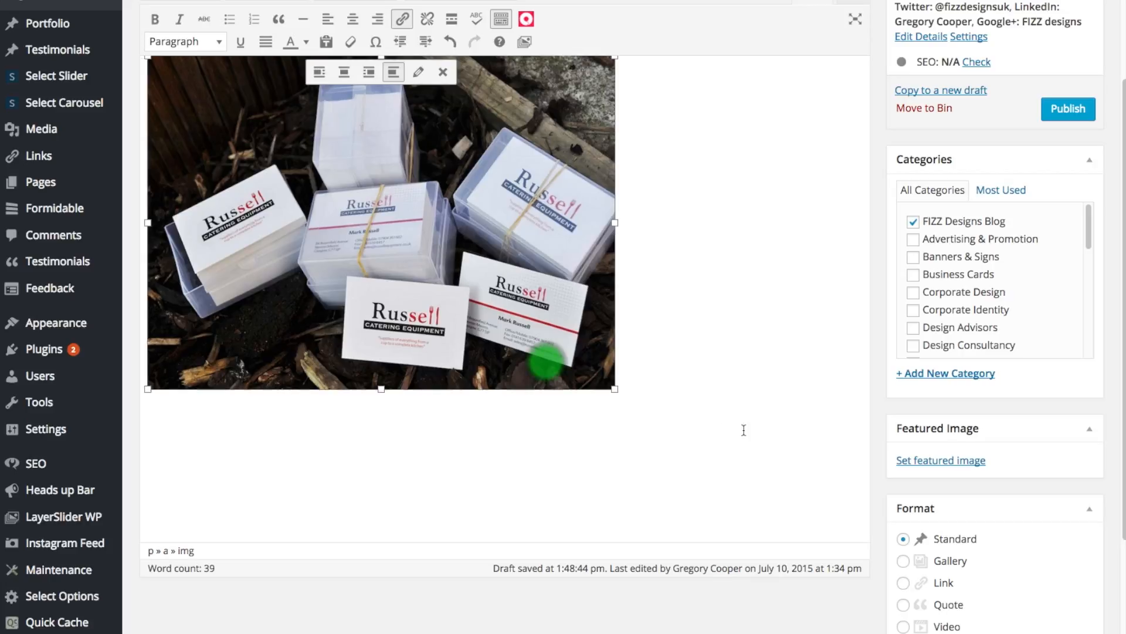
- Remove the business card photo from the post and place the text cursor below the paragraph
scroll(744, 430, up, 1)
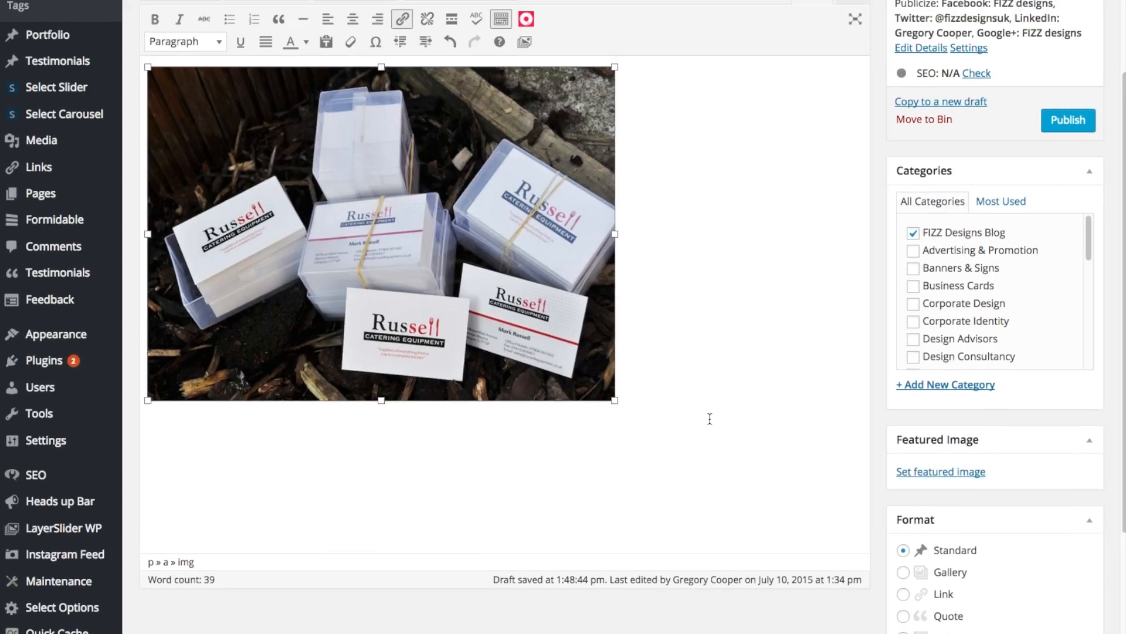
scroll(710, 417, up, 2)
click(442, 326)
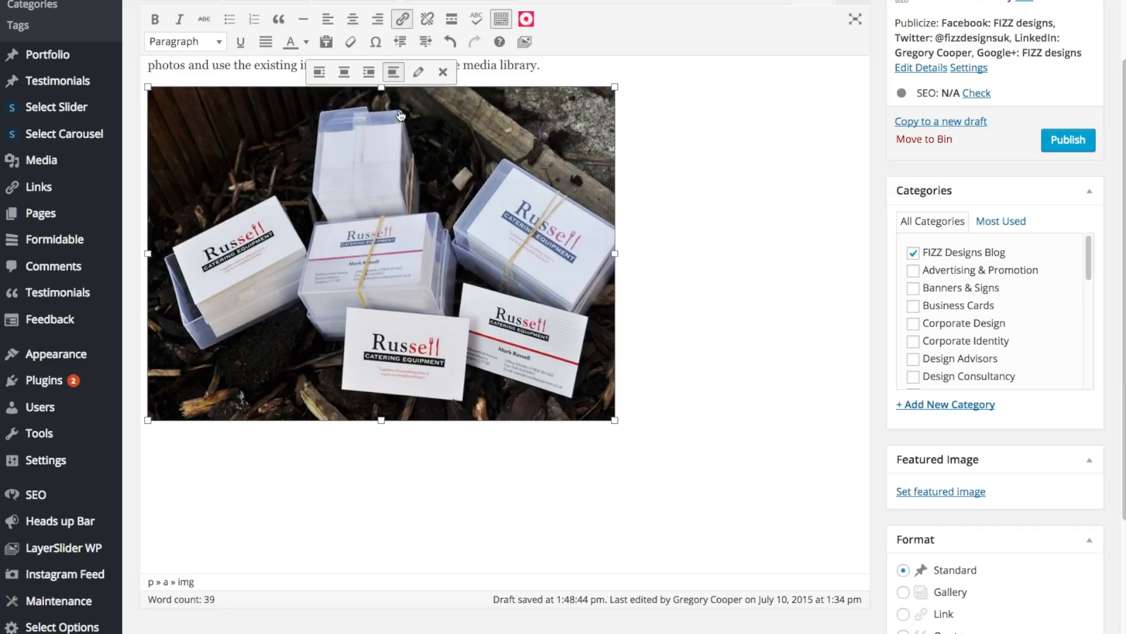
click(443, 71)
click(166, 115)
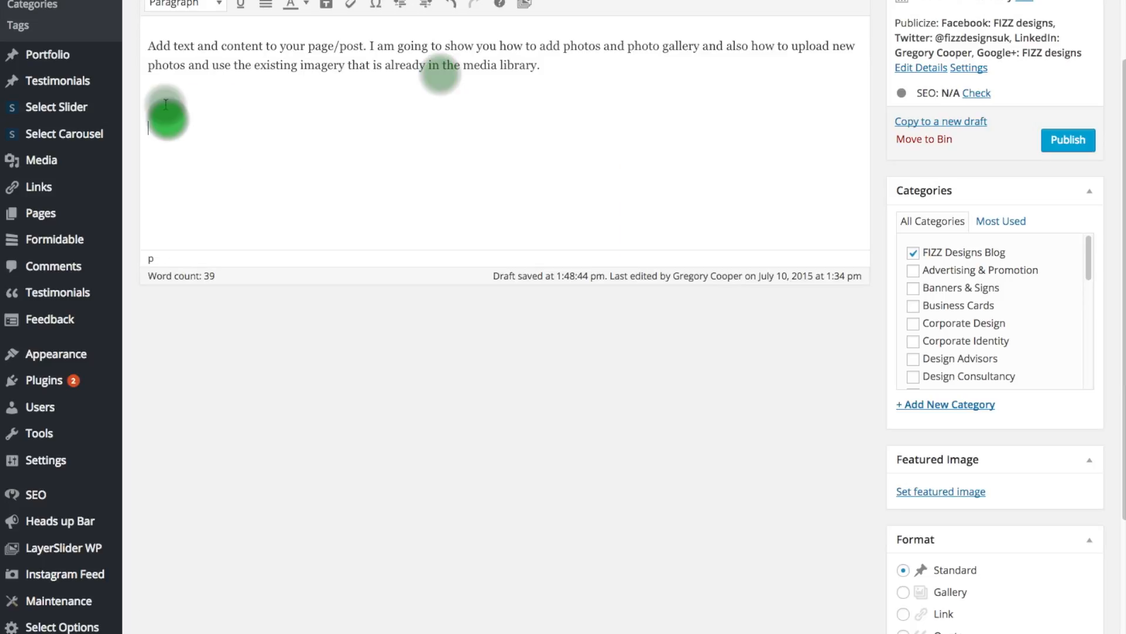
- Insert print-designers-glasgow.jpg from the media library into the post at size Medium – 300 × 199
scroll(248, 134, up, 1)
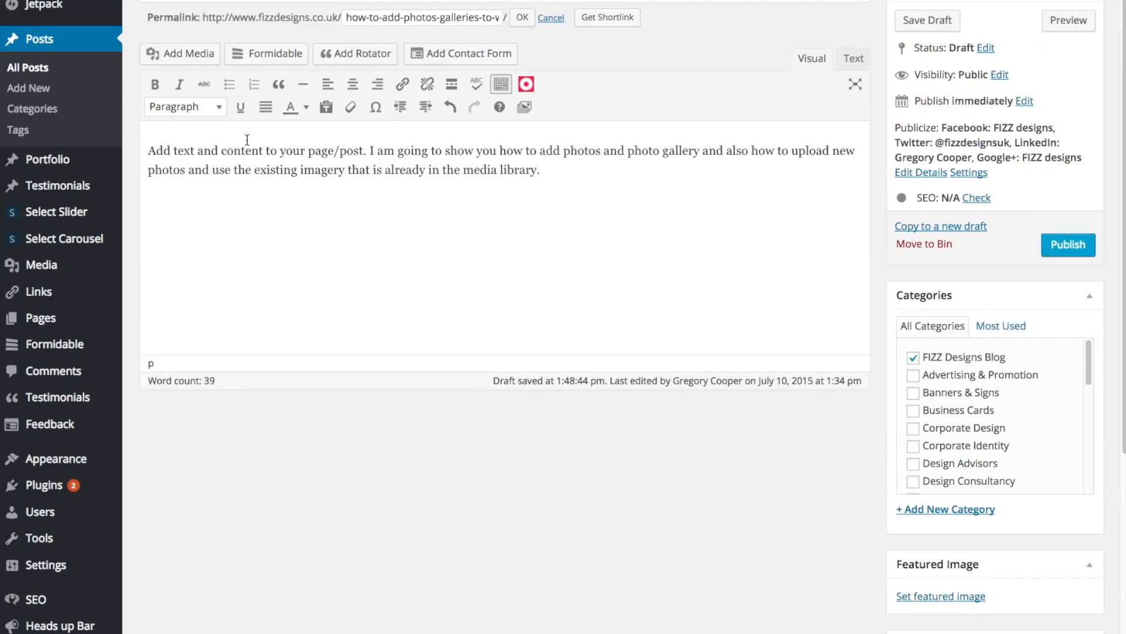
click(177, 54)
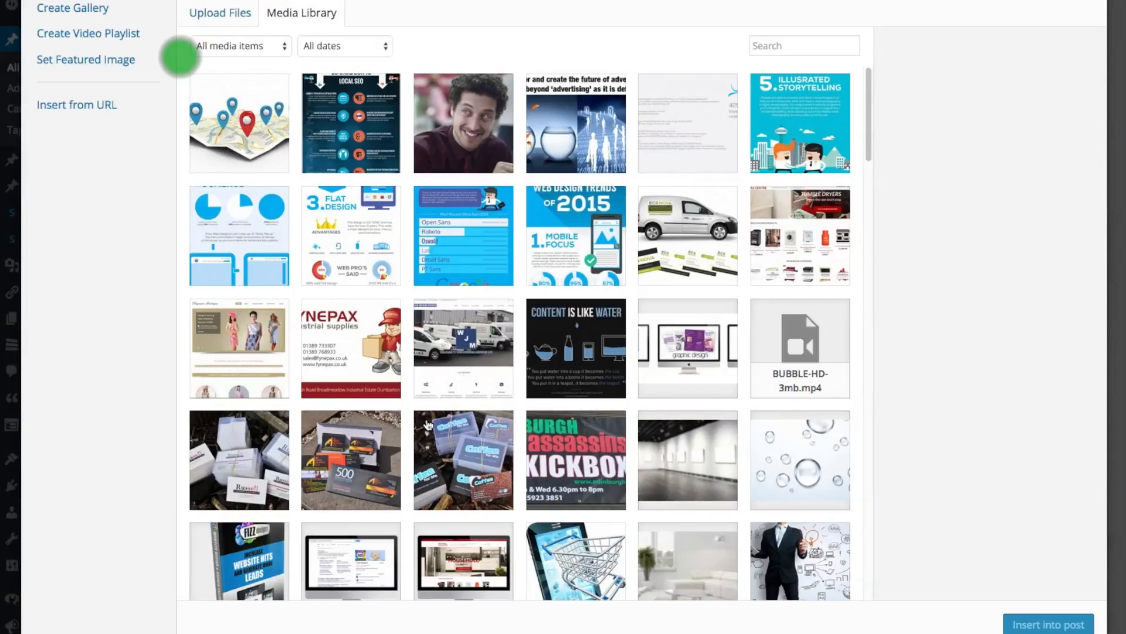
click(241, 468)
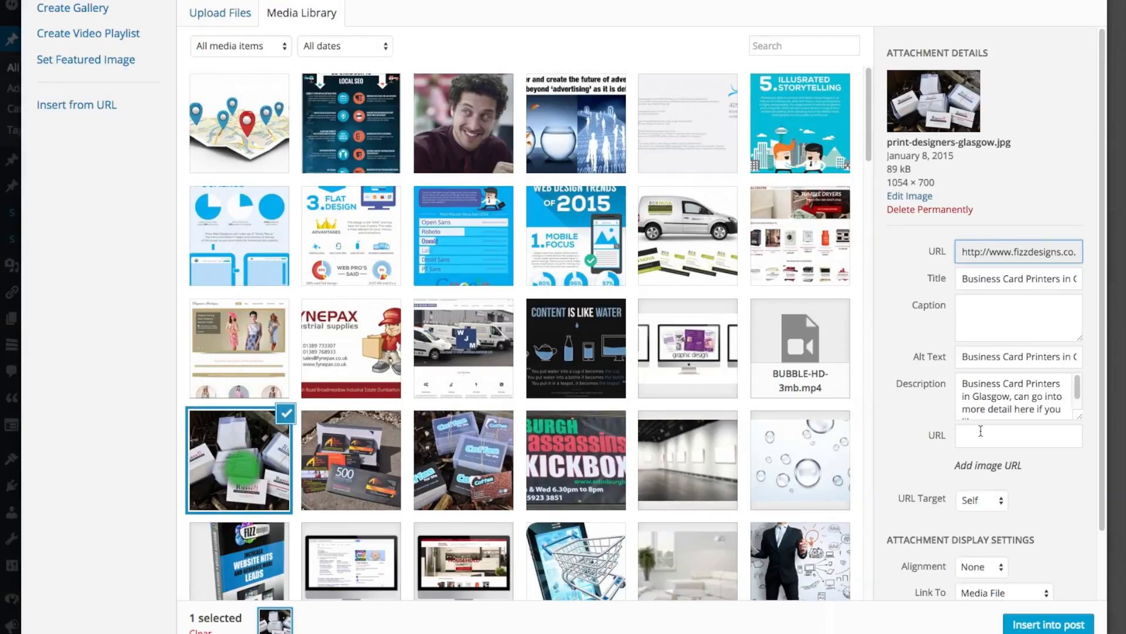
scroll(1045, 453, down, 2)
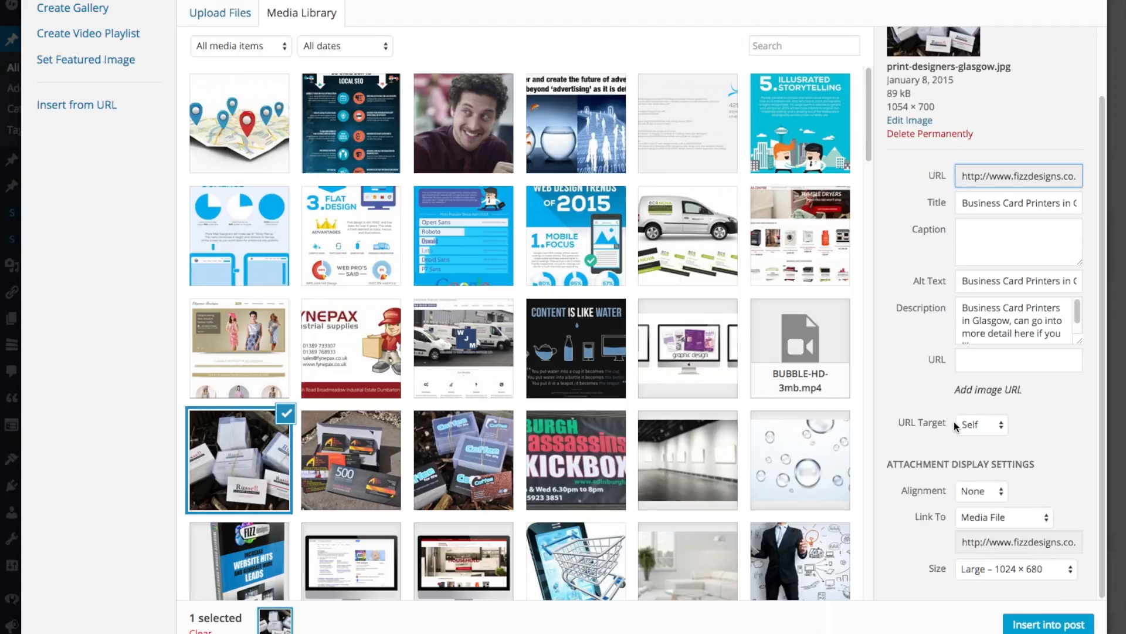
click(997, 569)
click(992, 555)
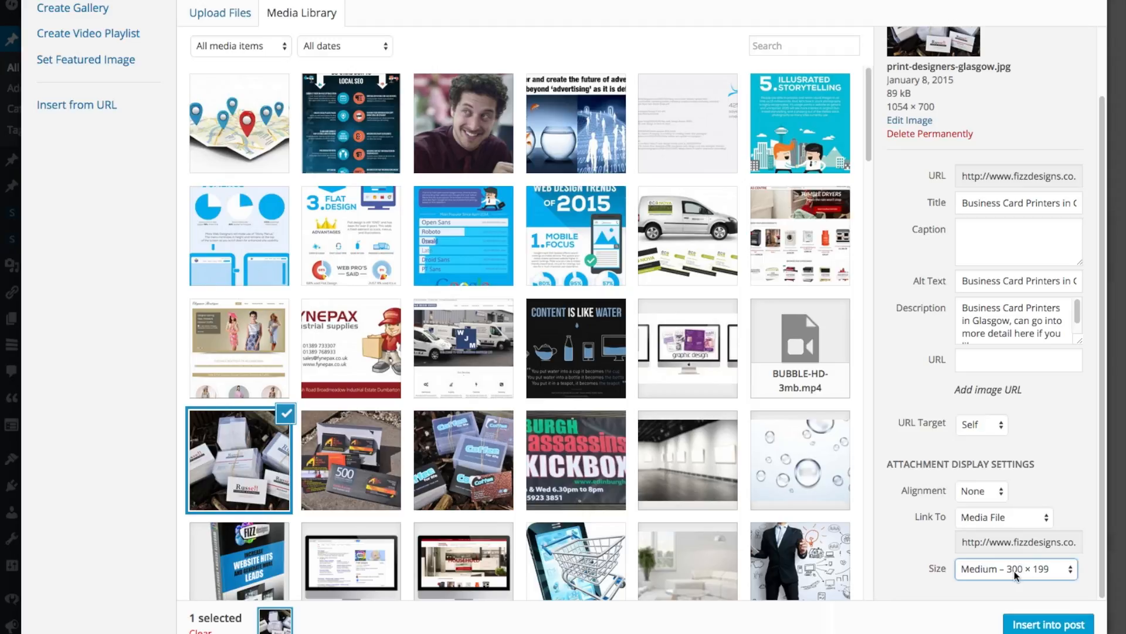
click(1042, 625)
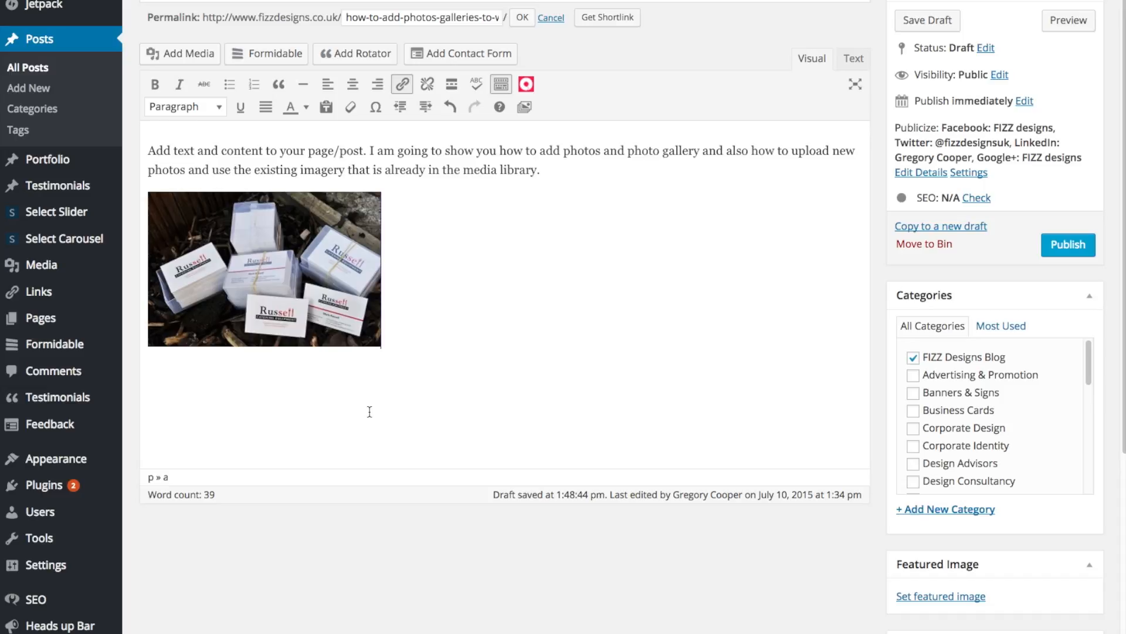
- Remove the medium-sized business card photo from the post and place the text cursor below the paragraph
click(337, 295)
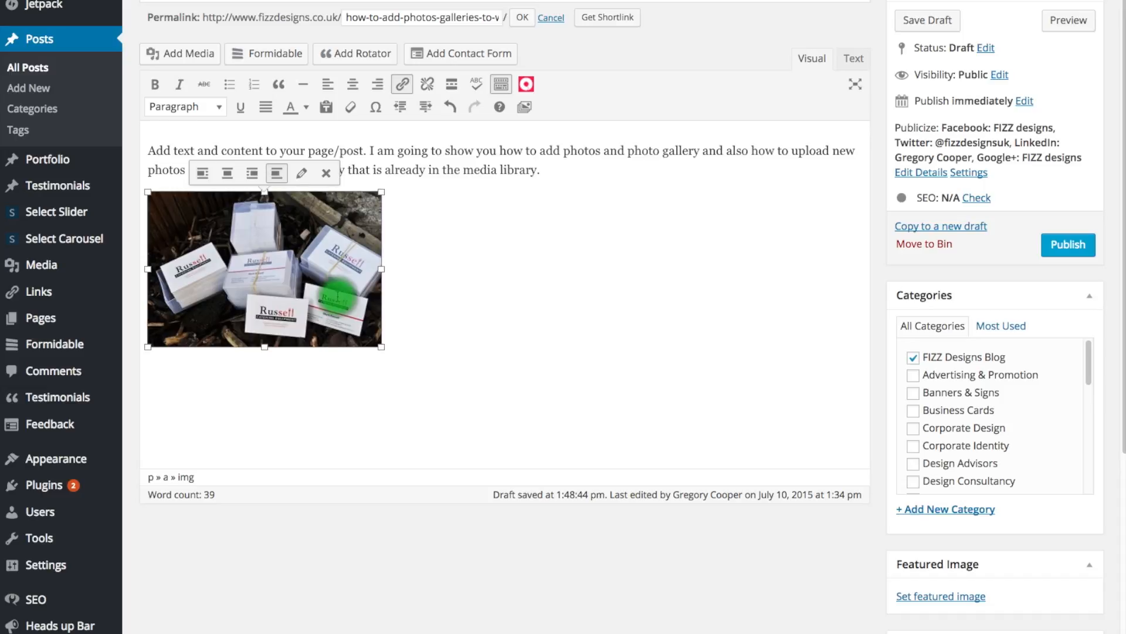
click(327, 174)
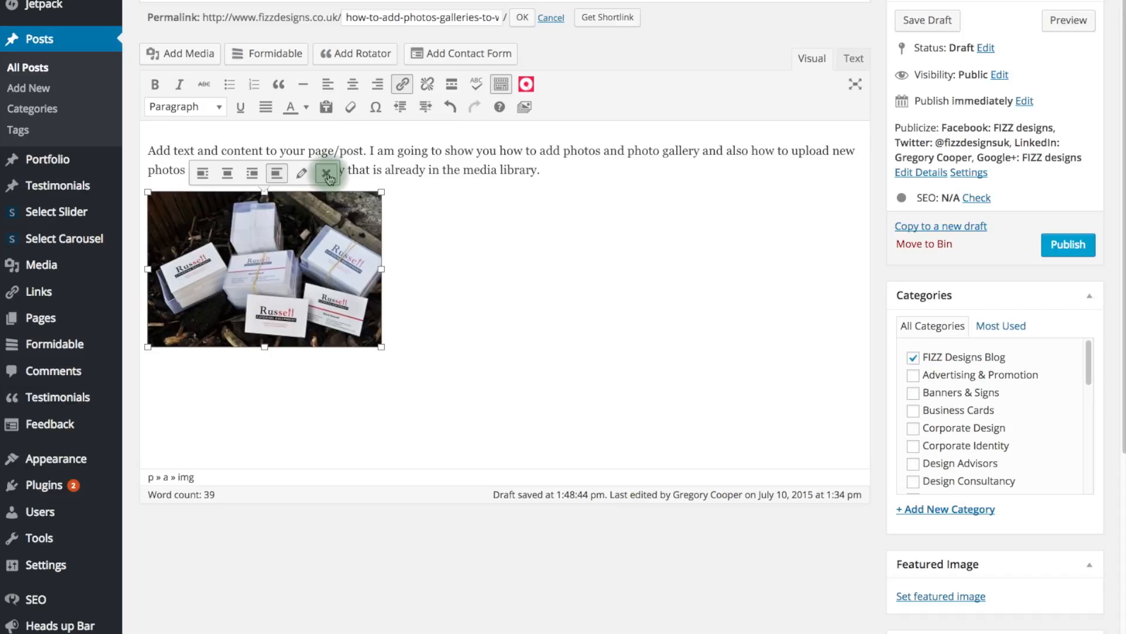
click(225, 206)
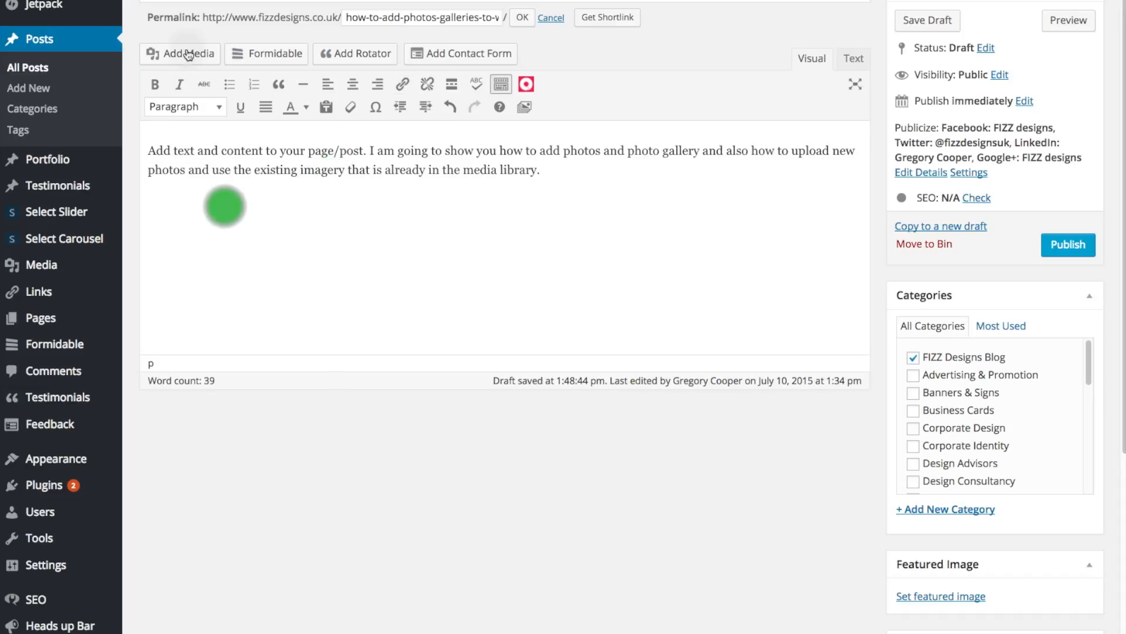
- Insert print-designers-glasgow.jpg from the media library into the post at size Thumbnail – 150 × 150
click(188, 54)
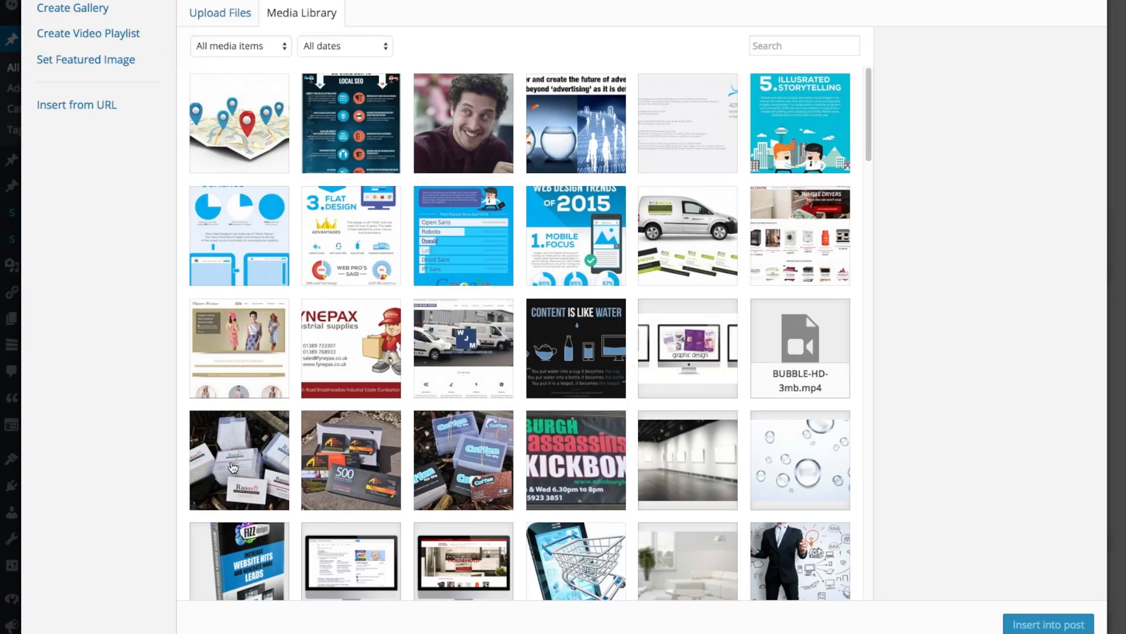
click(233, 466)
scroll(991, 501, down, 2)
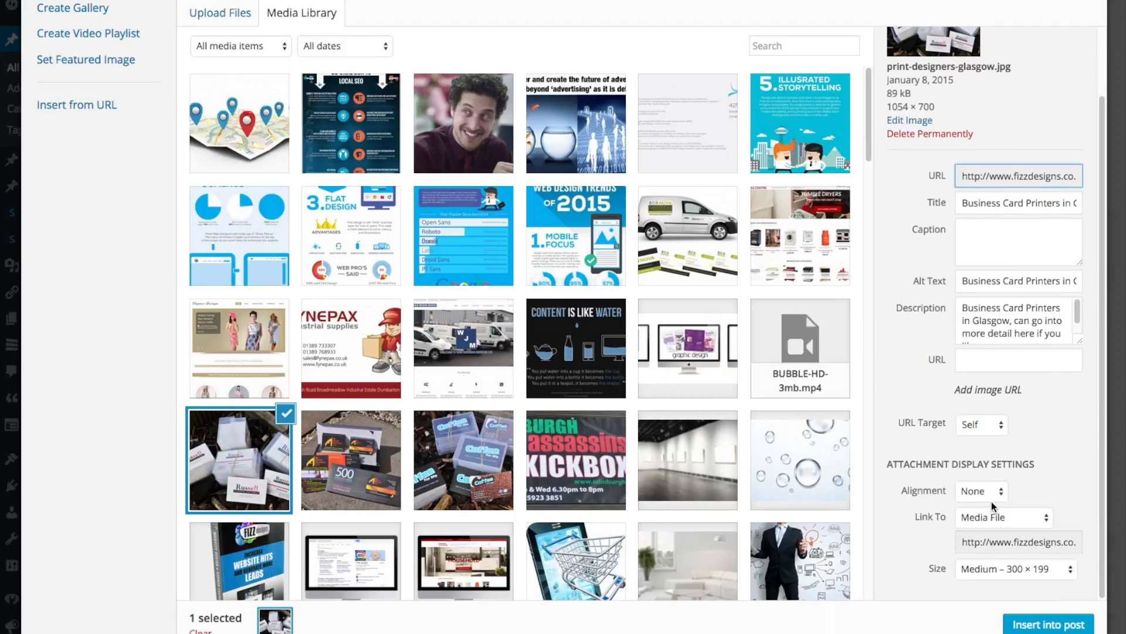
click(998, 568)
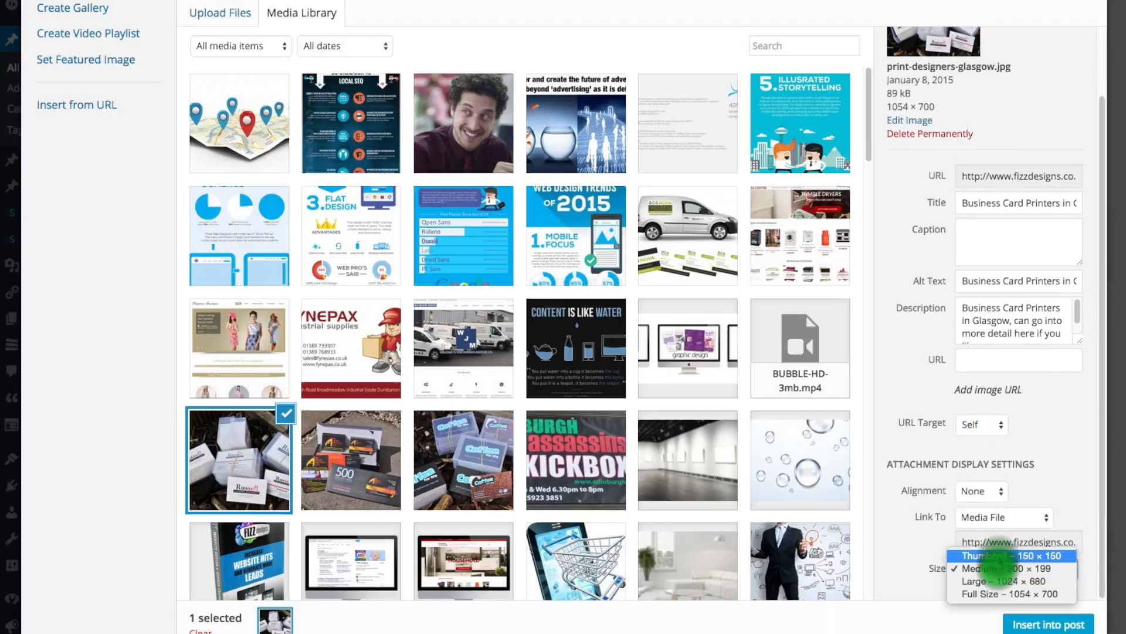
click(996, 552)
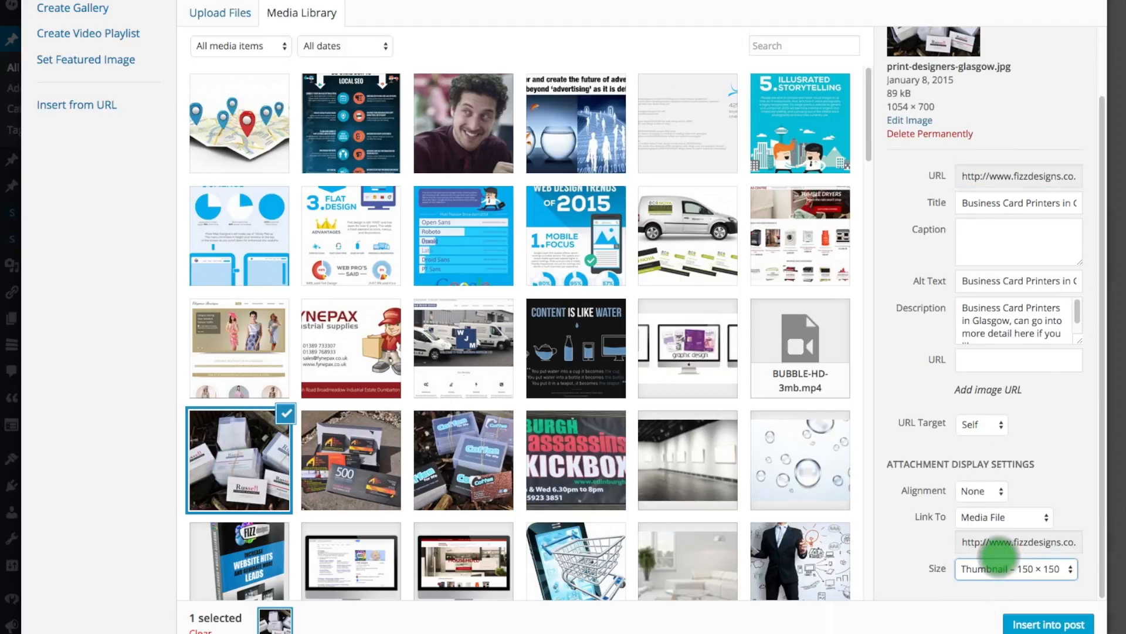
click(1049, 624)
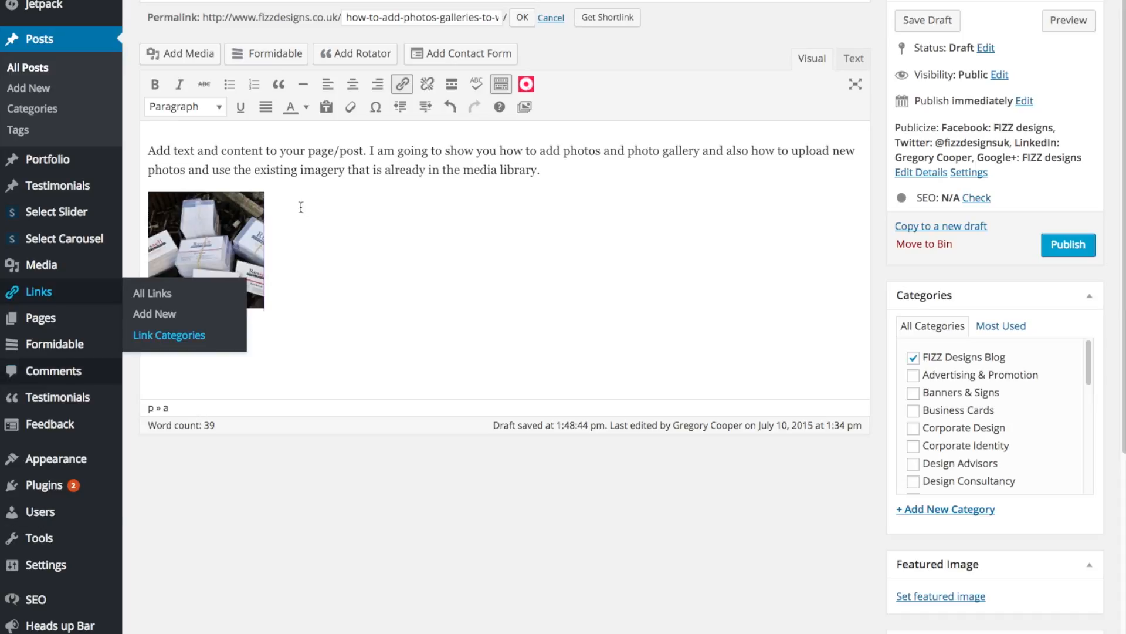
- Delete the thumbnail-sized business card photo from the post
click(230, 246)
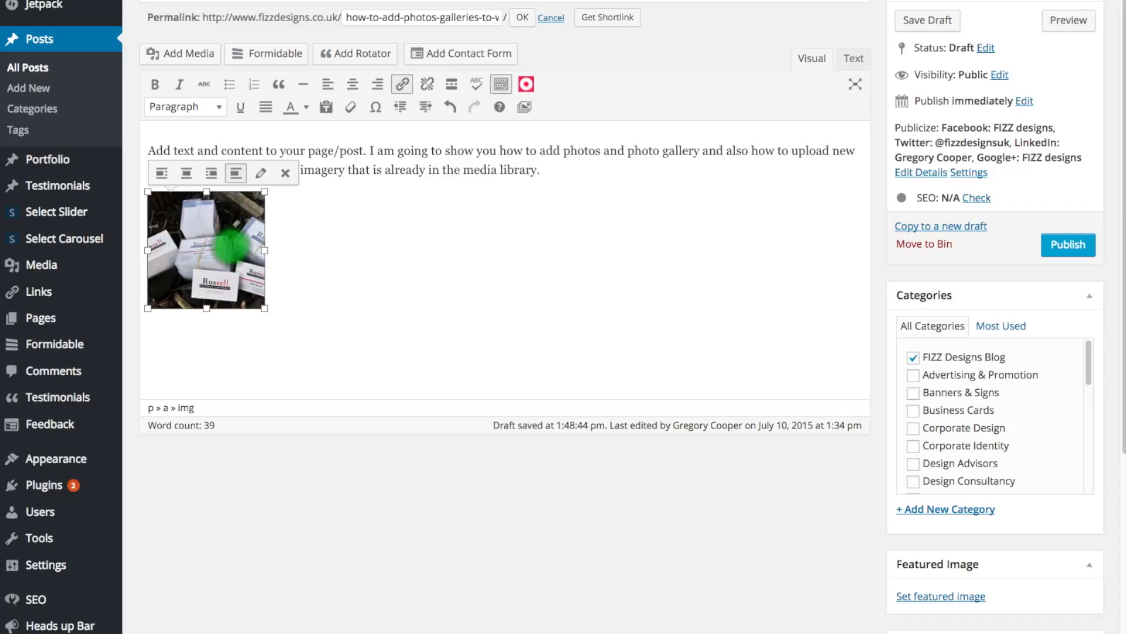
key(Delete)
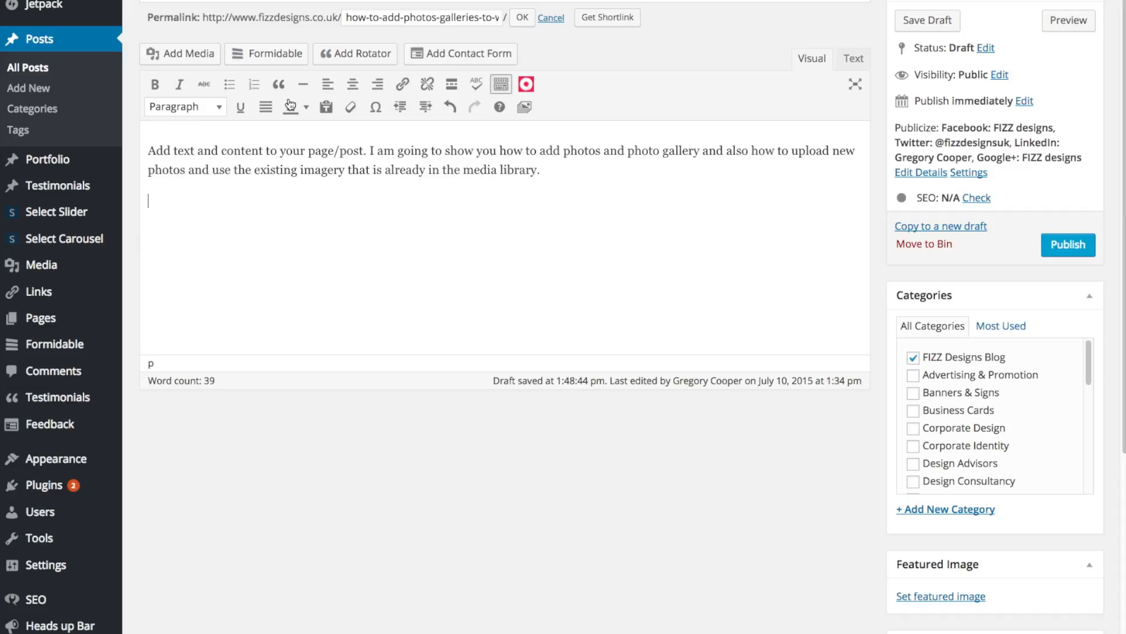
- Upload the three van photos from the computer to the media library and clear their selection
click(169, 51)
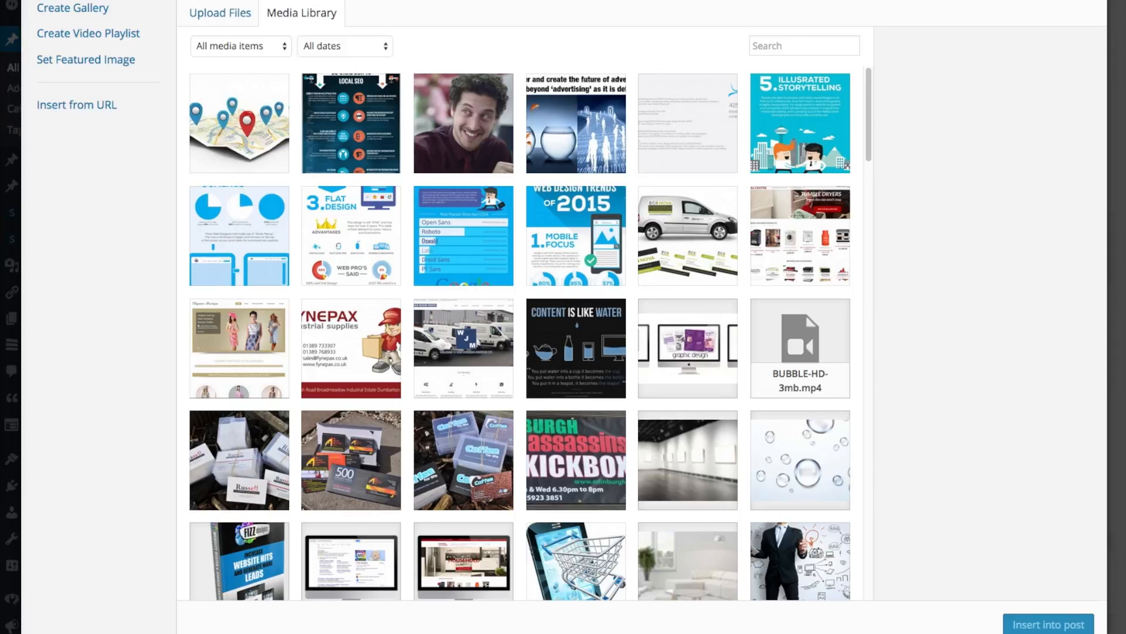
drag(3, 259, 479, 167)
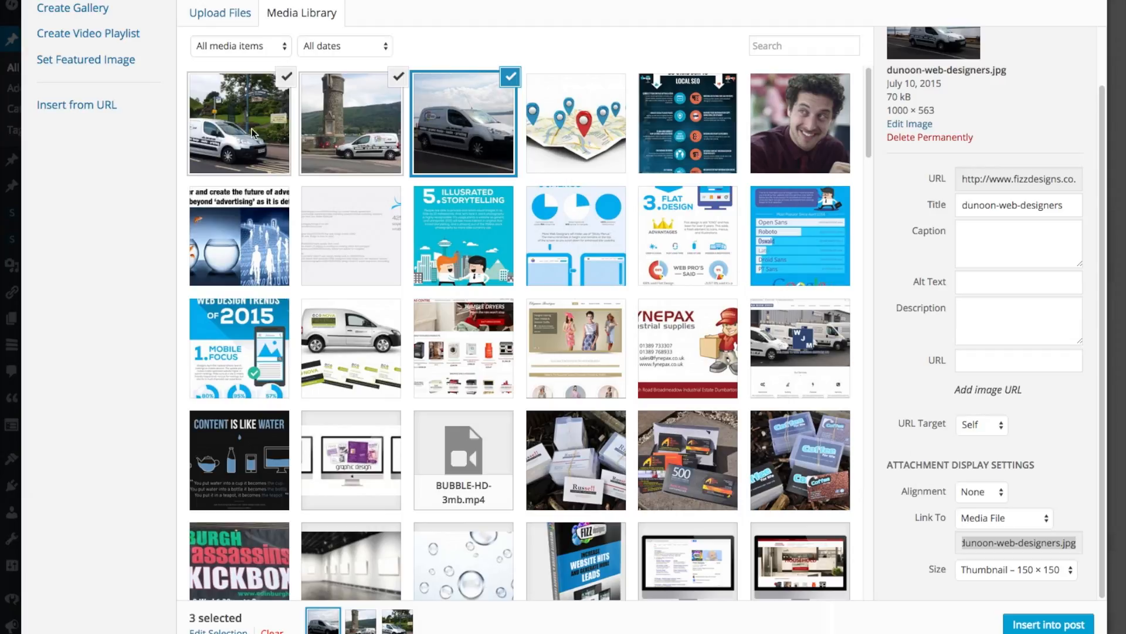
click(510, 77)
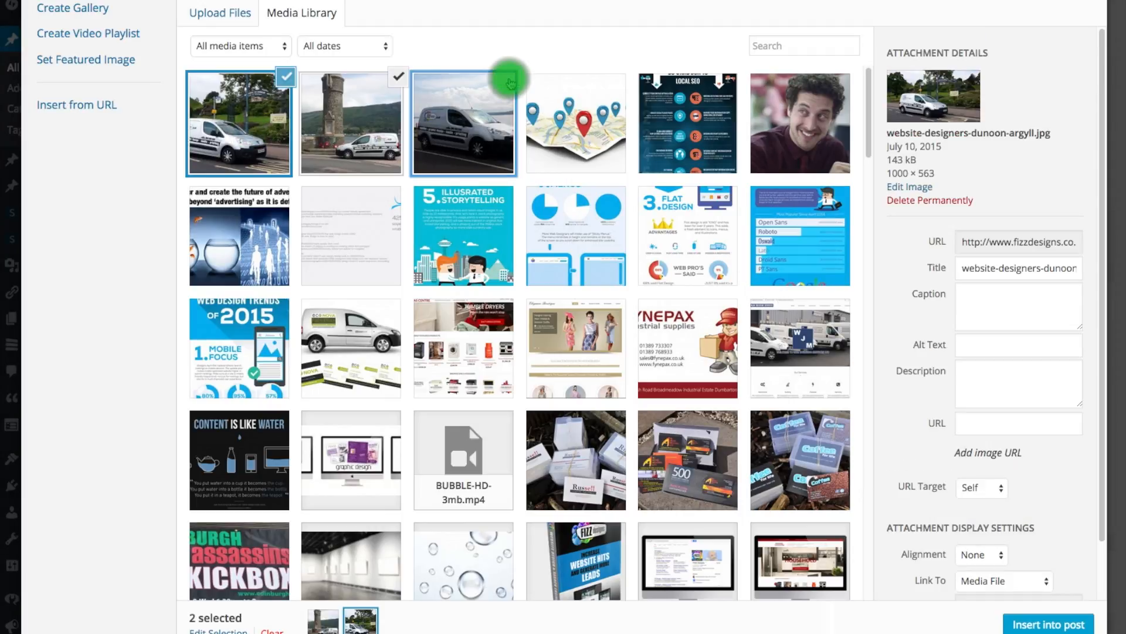
click(396, 84)
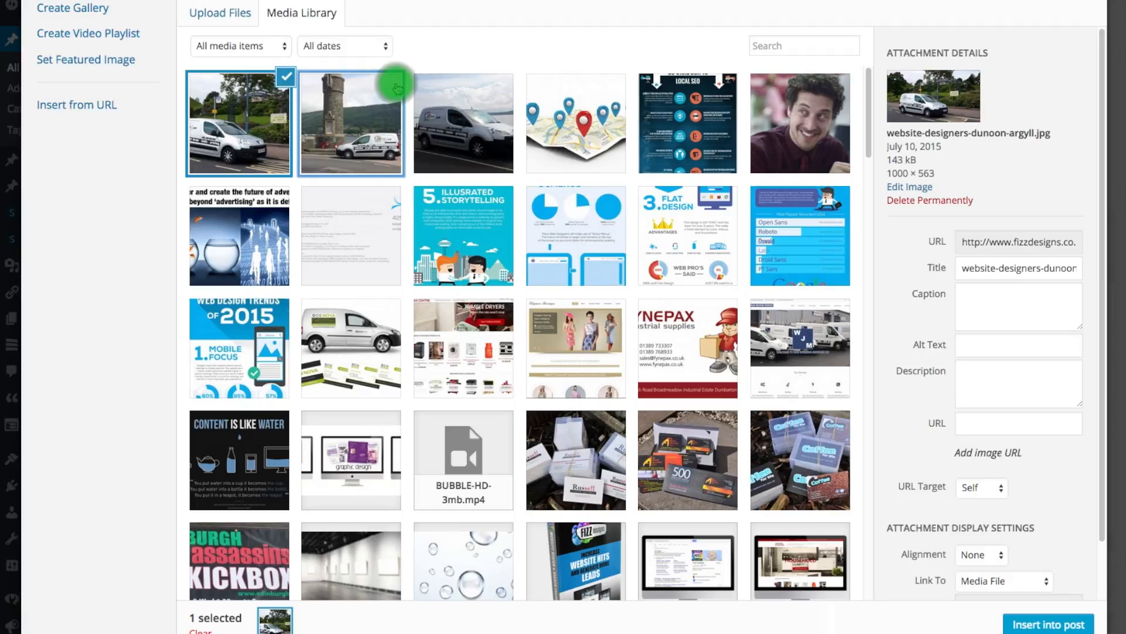
click(284, 77)
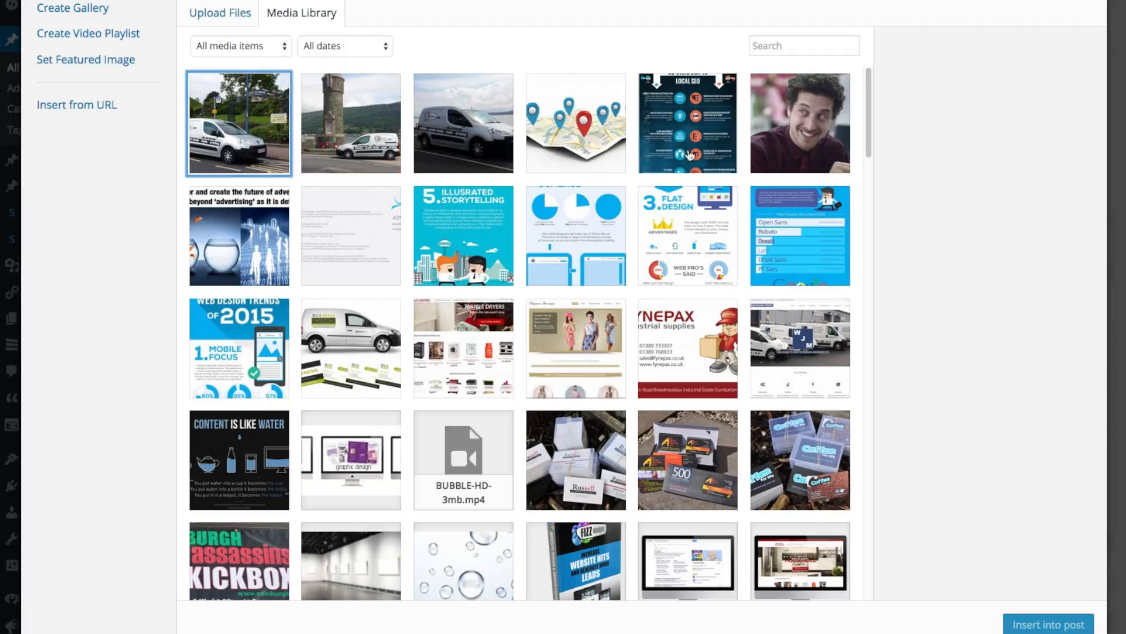
- Select the three uploaded van photos together in the media library and deselect each of them again
click(267, 121)
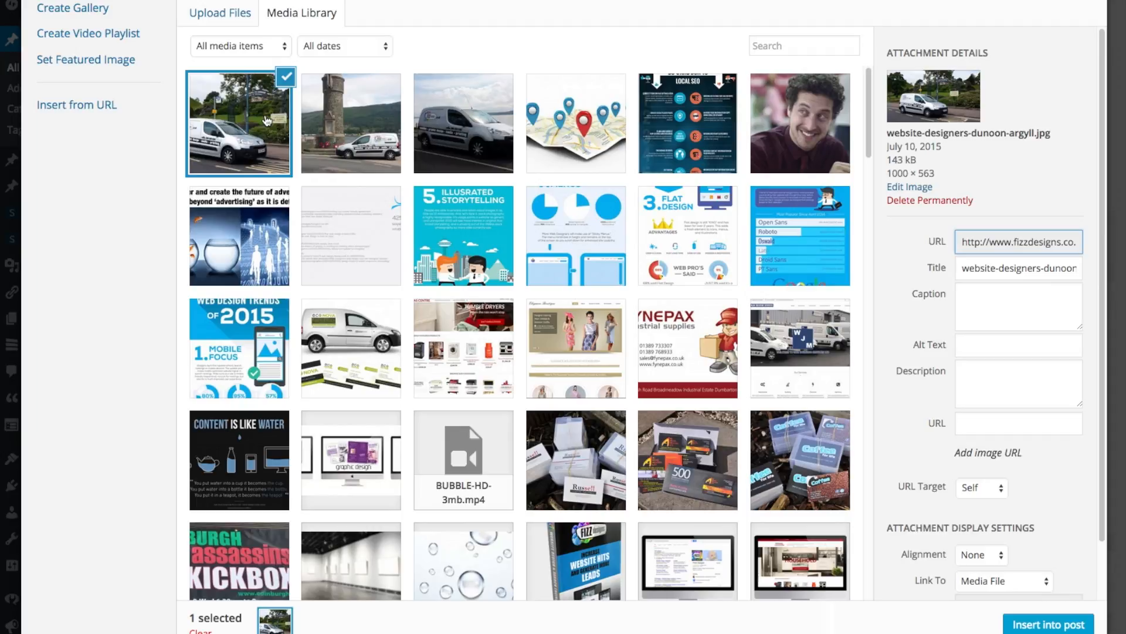
click(359, 114)
click(471, 130)
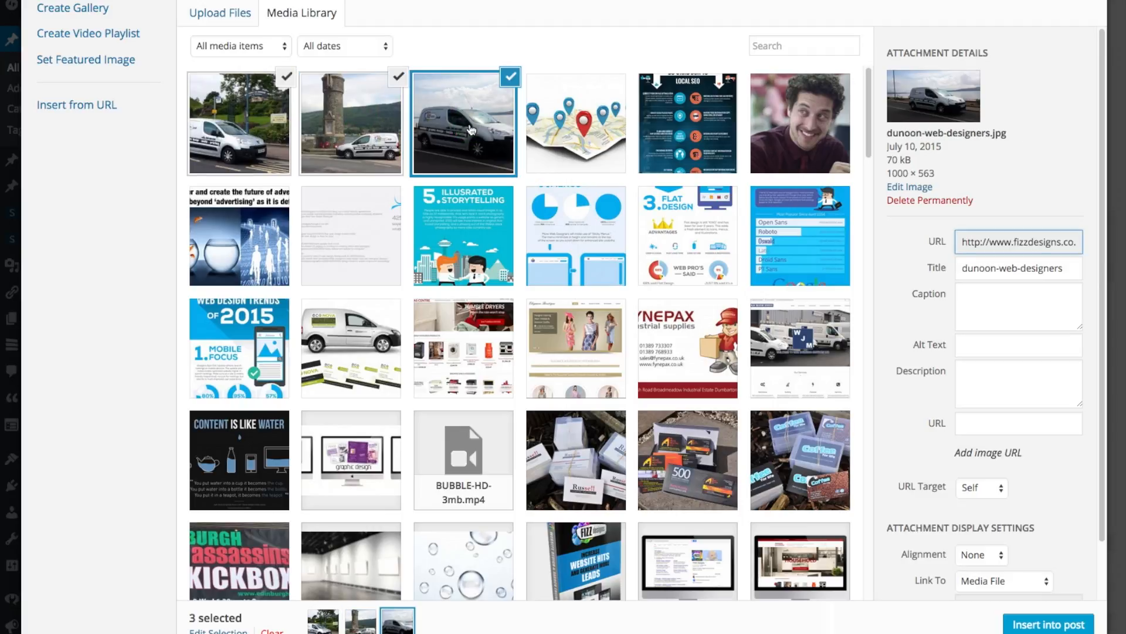
click(549, 122)
click(558, 121)
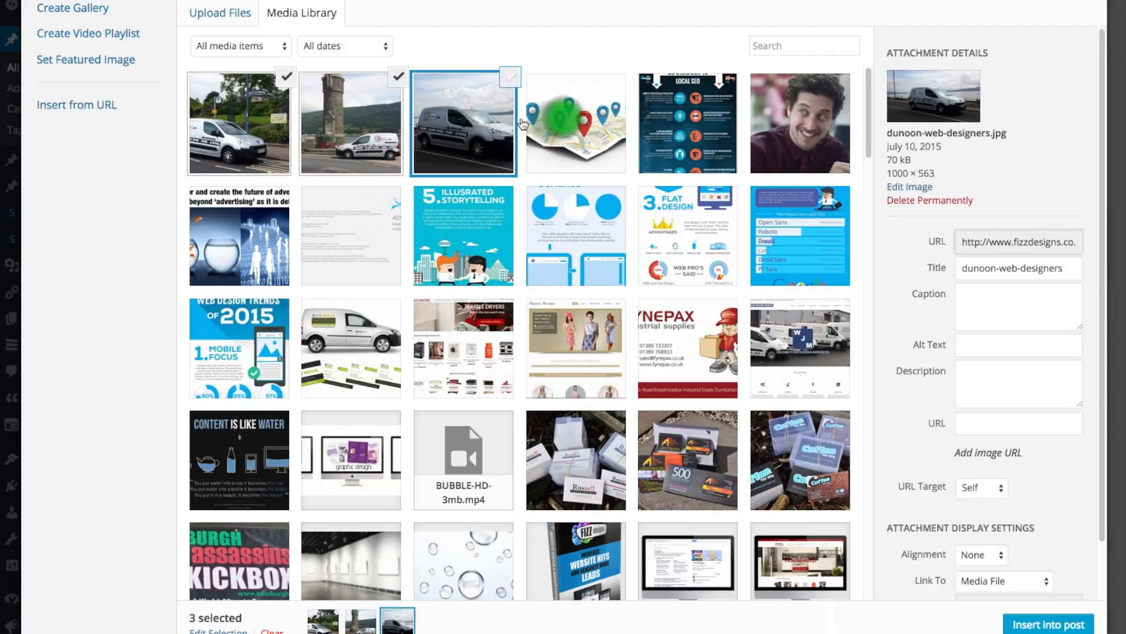
click(471, 118)
click(376, 125)
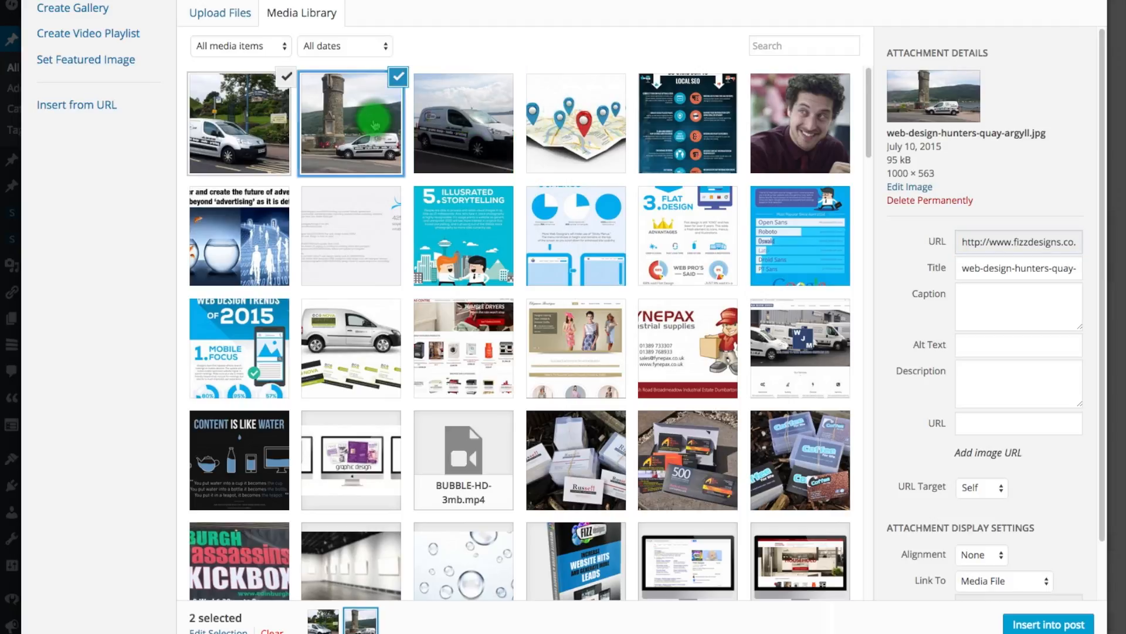
click(375, 125)
click(251, 122)
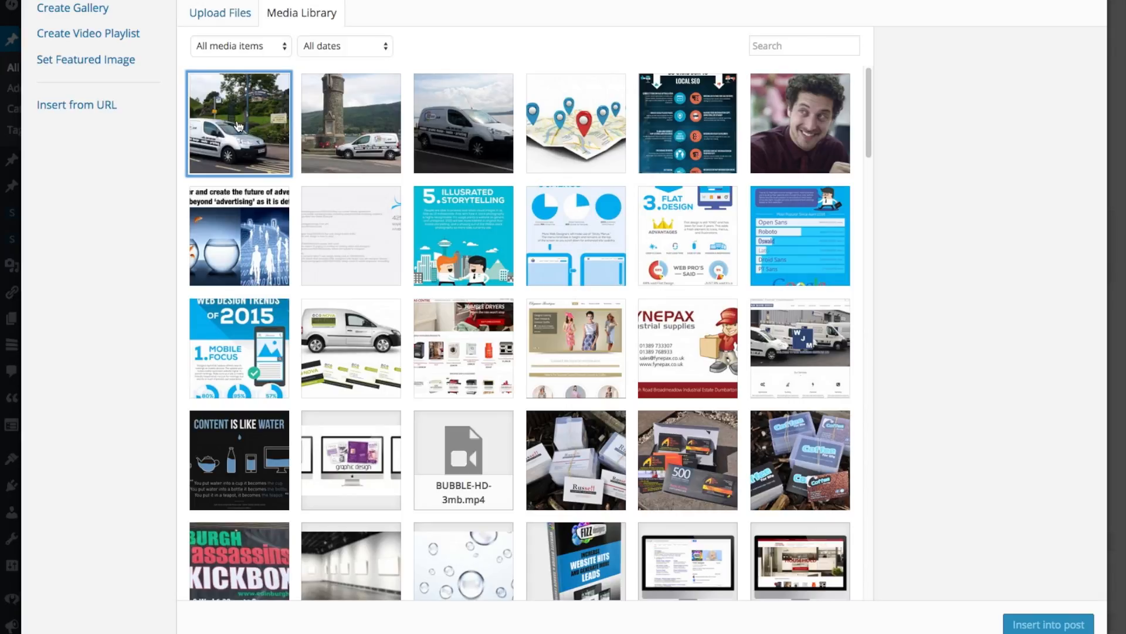
- Select website-designers-dunoon-argyll.jpg and replace its title with "Title goes here"
click(239, 126)
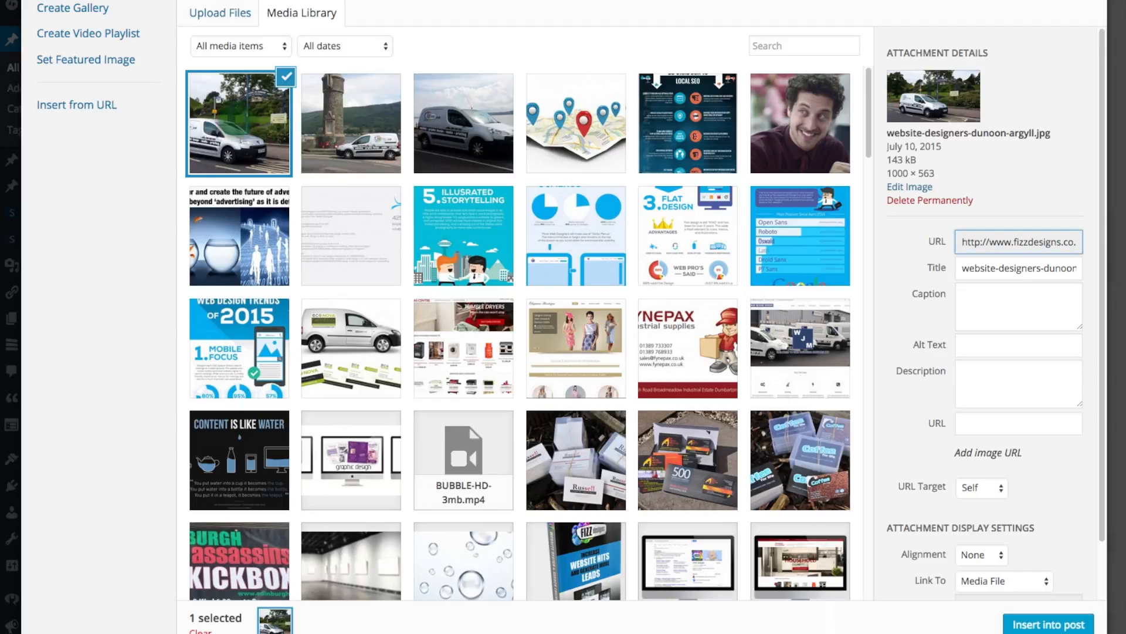
drag(963, 268, 1095, 272)
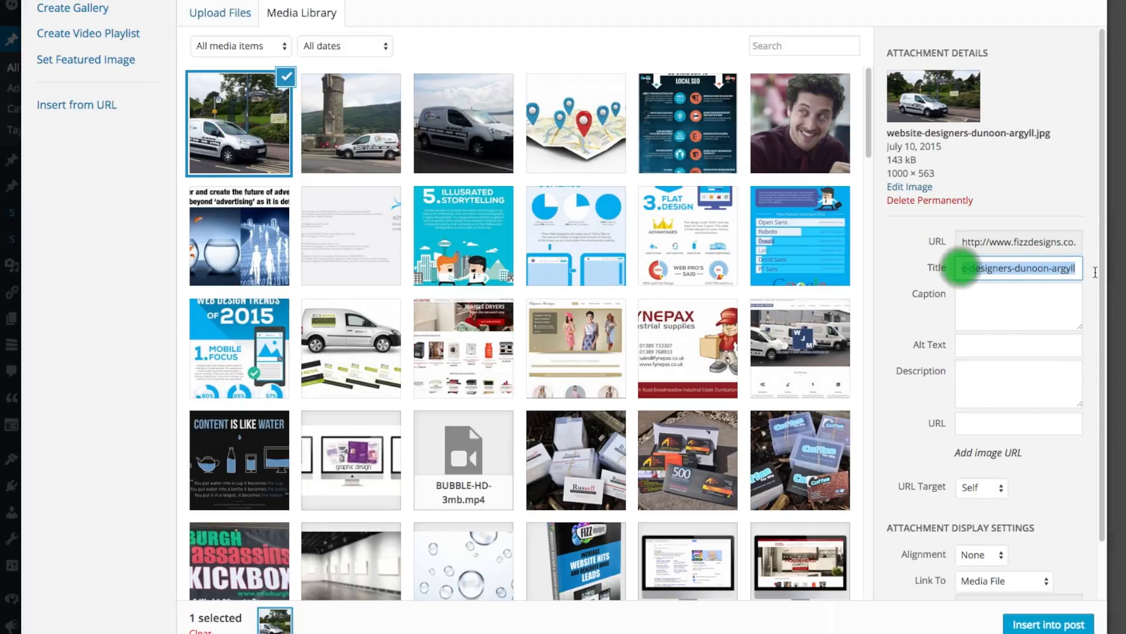
key(BackSpace)
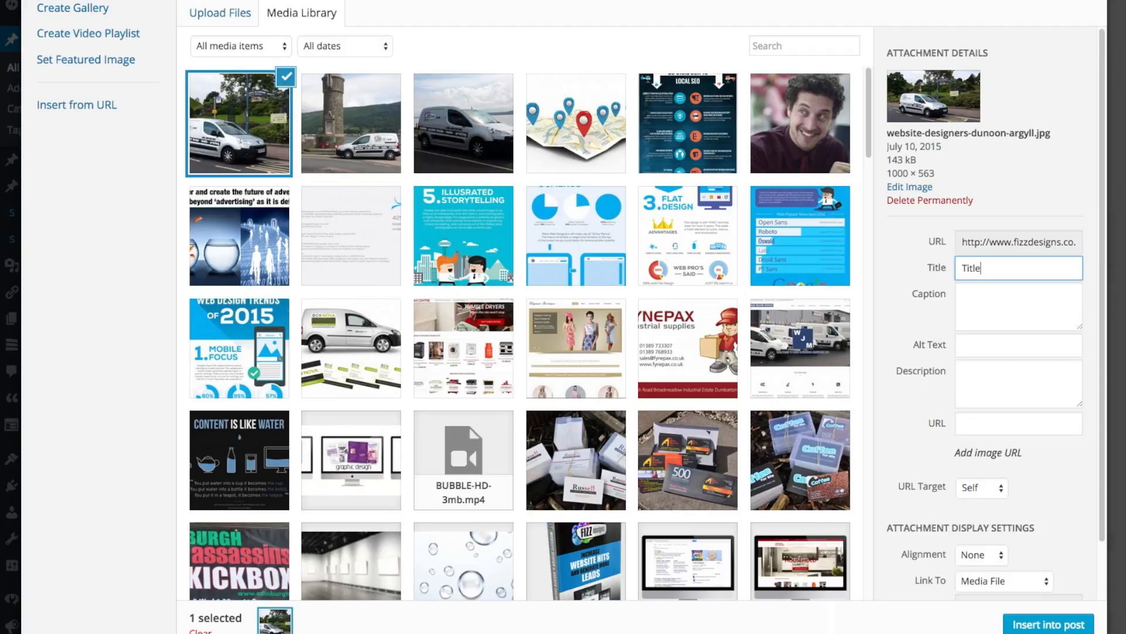
- Copy the van photo's title "Title goes here" into its alt text
drag(1046, 269, 937, 274)
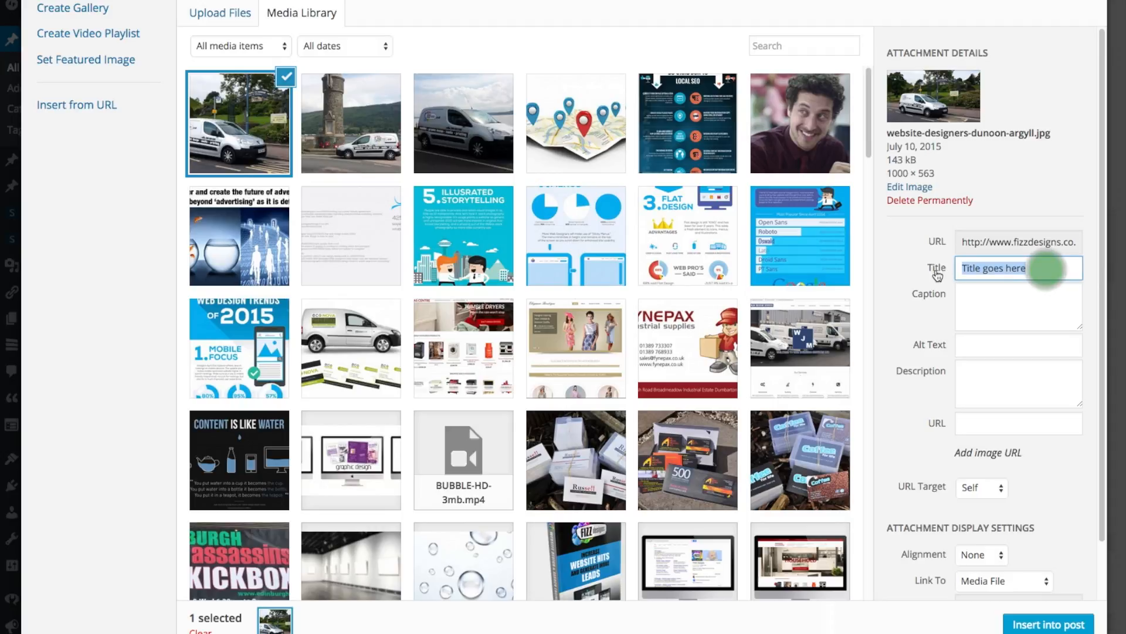
right_click(1005, 271)
click(1029, 326)
click(974, 345)
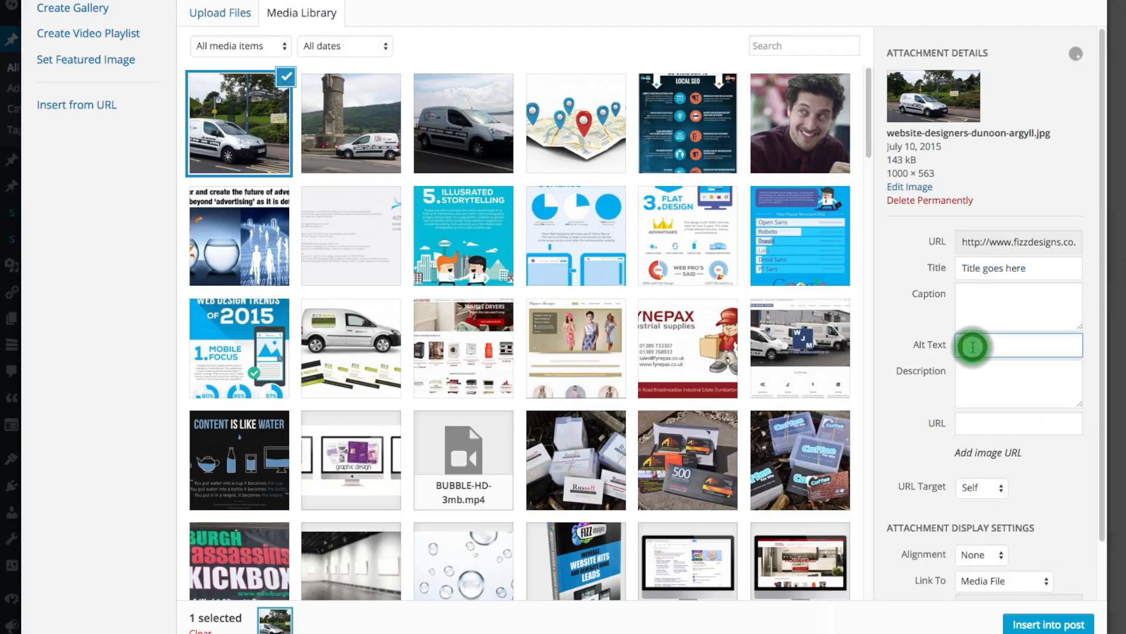
right_click(973, 345)
click(1006, 414)
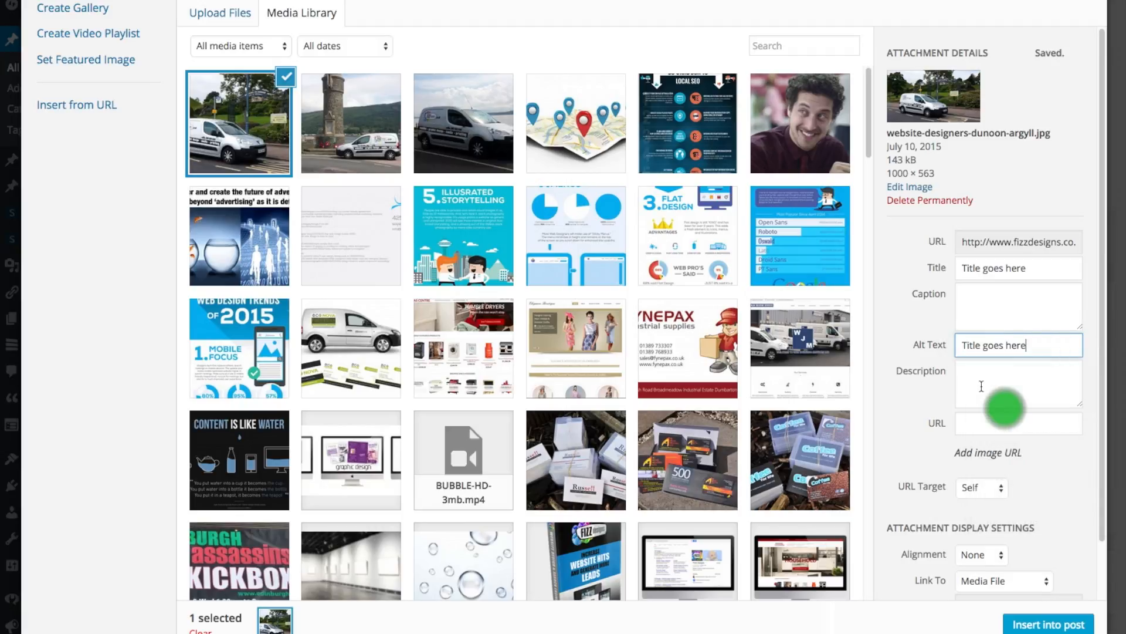
- Set the van photo's description to "Title goes here...", reusing the copied title text
triple_click(1043, 270)
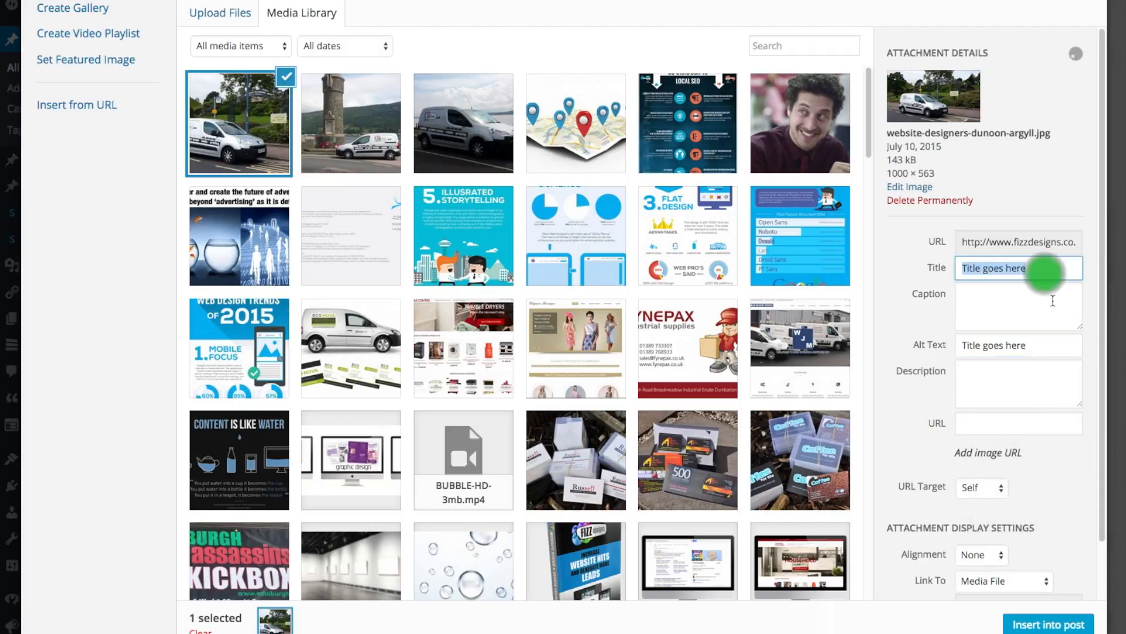
triple_click(1041, 345)
click(1048, 345)
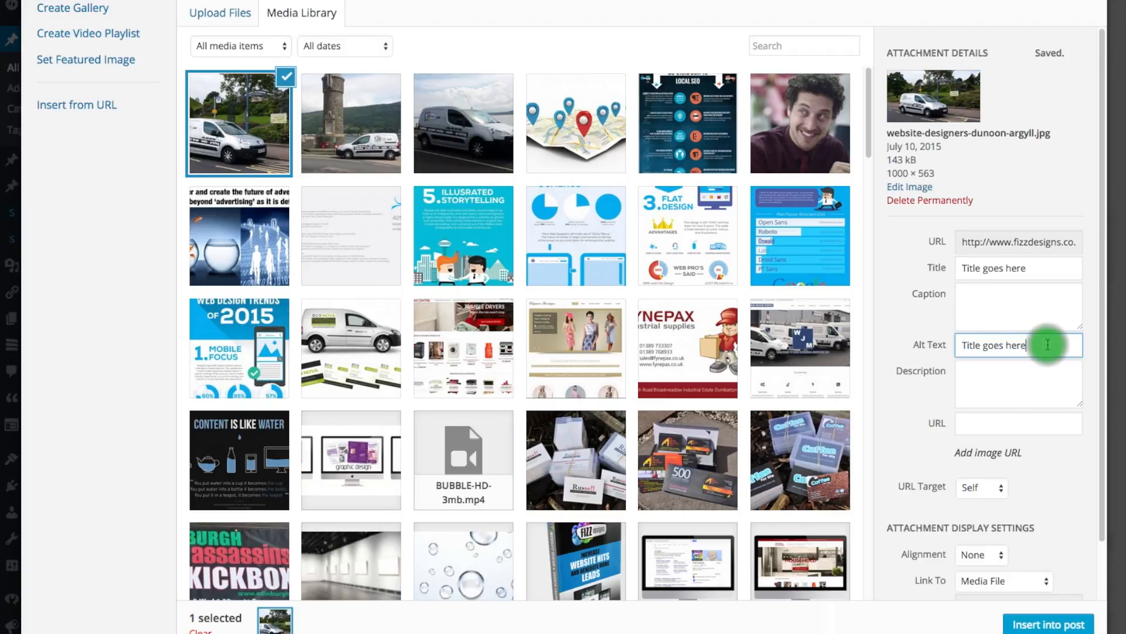
click(984, 379)
key(ctrl+v)
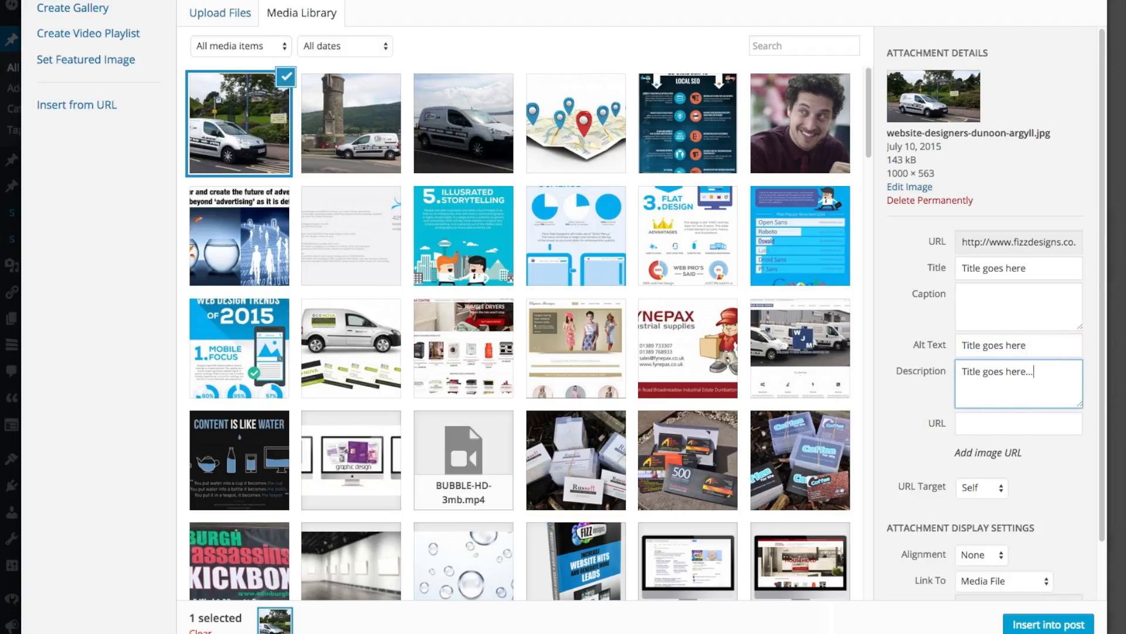
- Add "more text too." to the van photo's description and insert the photo into the post at Full Size – 1000 × 563
text(... more text too.)
scroll(1039, 489, down, 2)
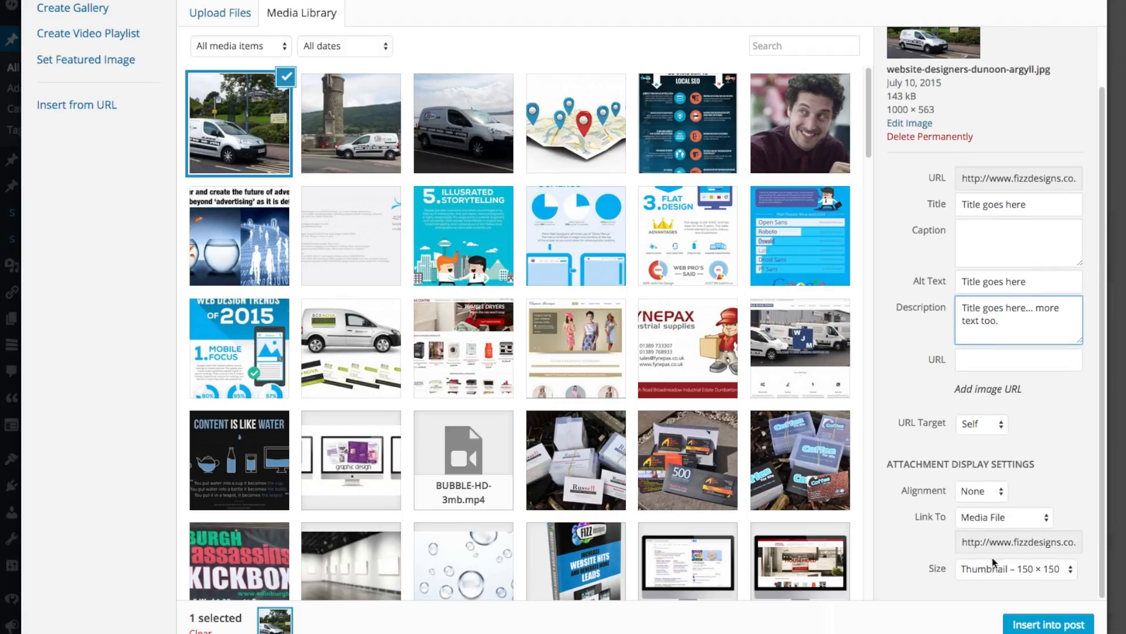
click(1030, 582)
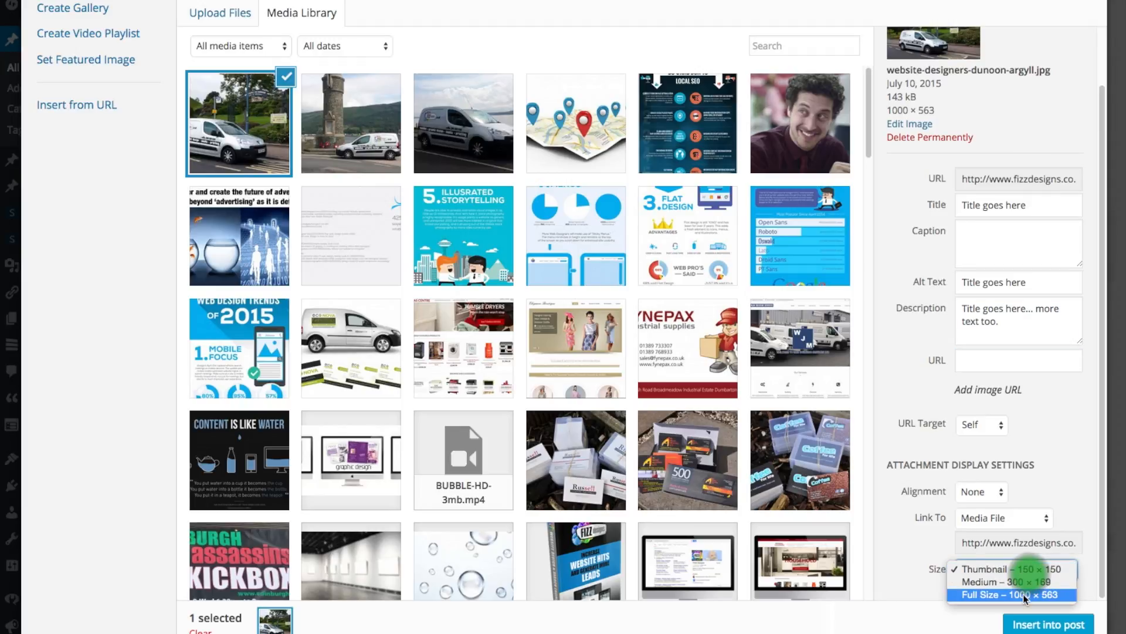
click(1023, 595)
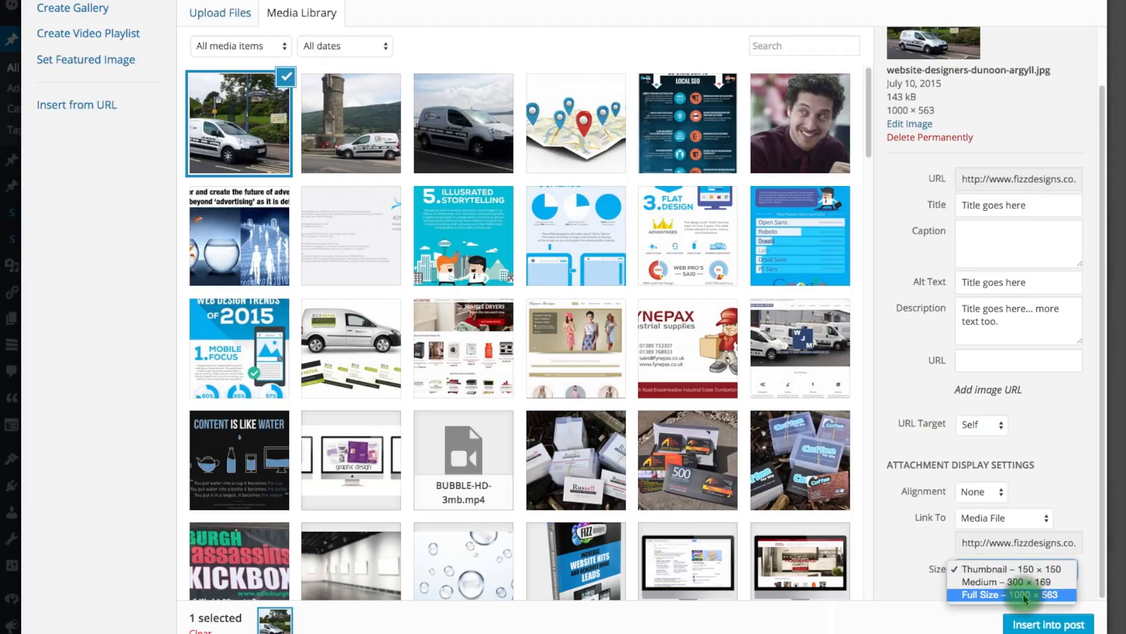
click(1049, 625)
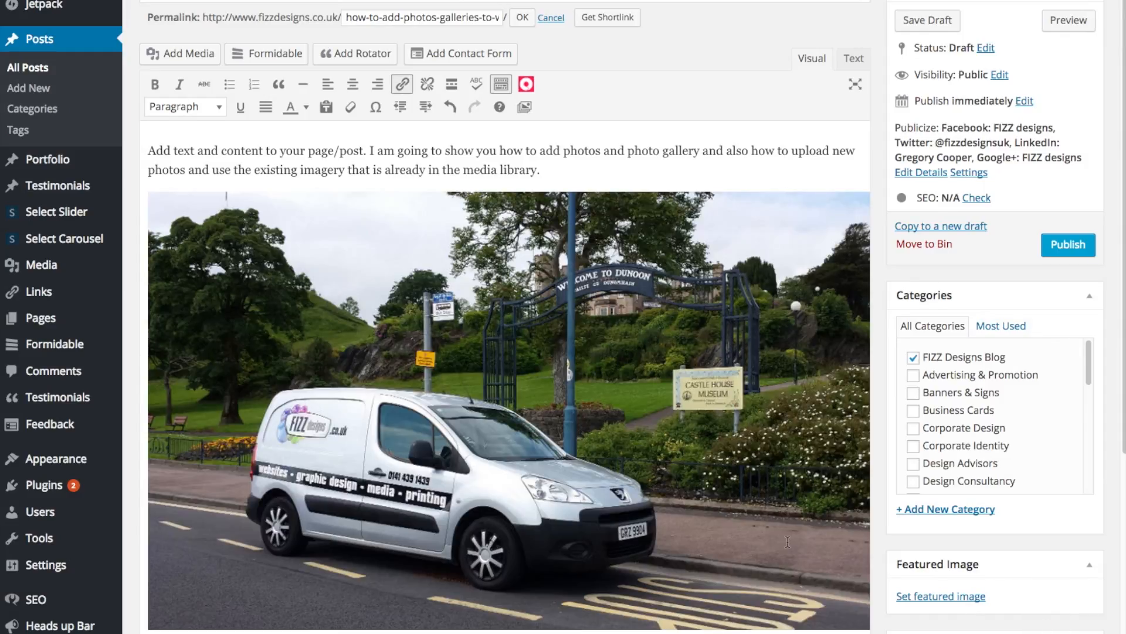
- Shrink the inserted van photo proportionally from its corner so it fits well within the width of the post text
click(788, 542)
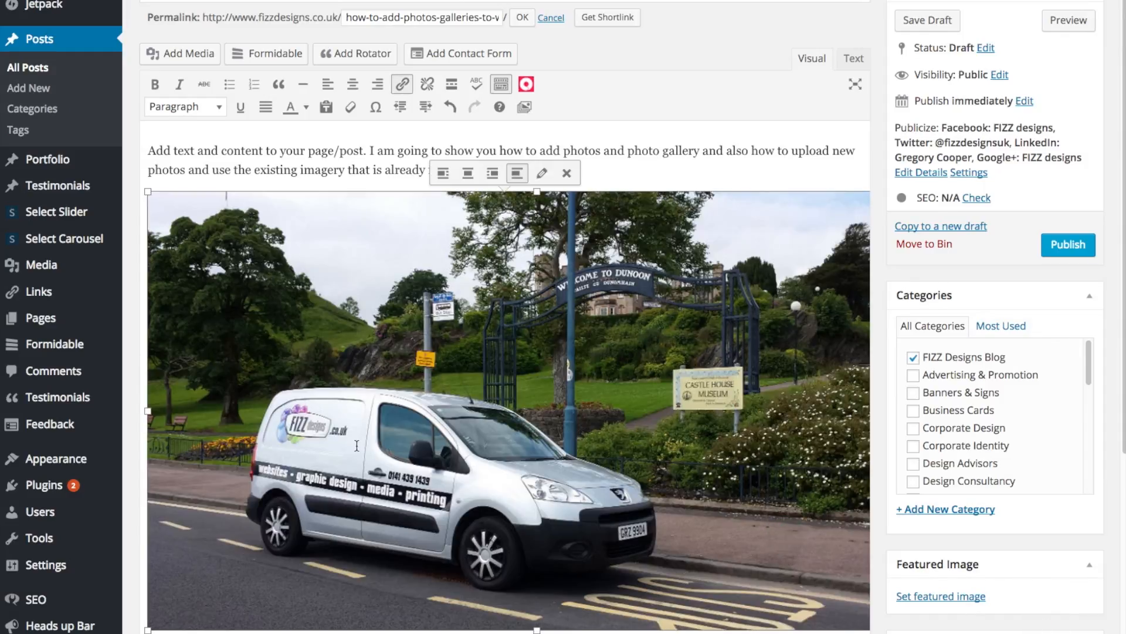
click(415, 375)
drag(148, 629, 276, 548)
drag(362, 514, 431, 486)
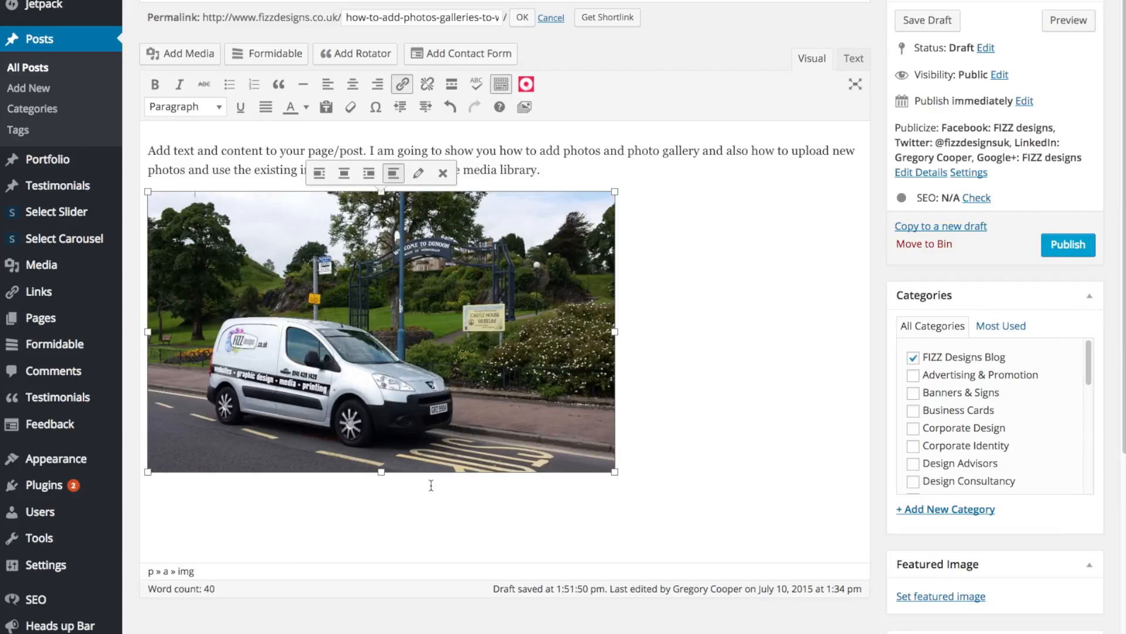
- Centre the van photo in the post and return it to left alignment
click(676, 408)
click(362, 389)
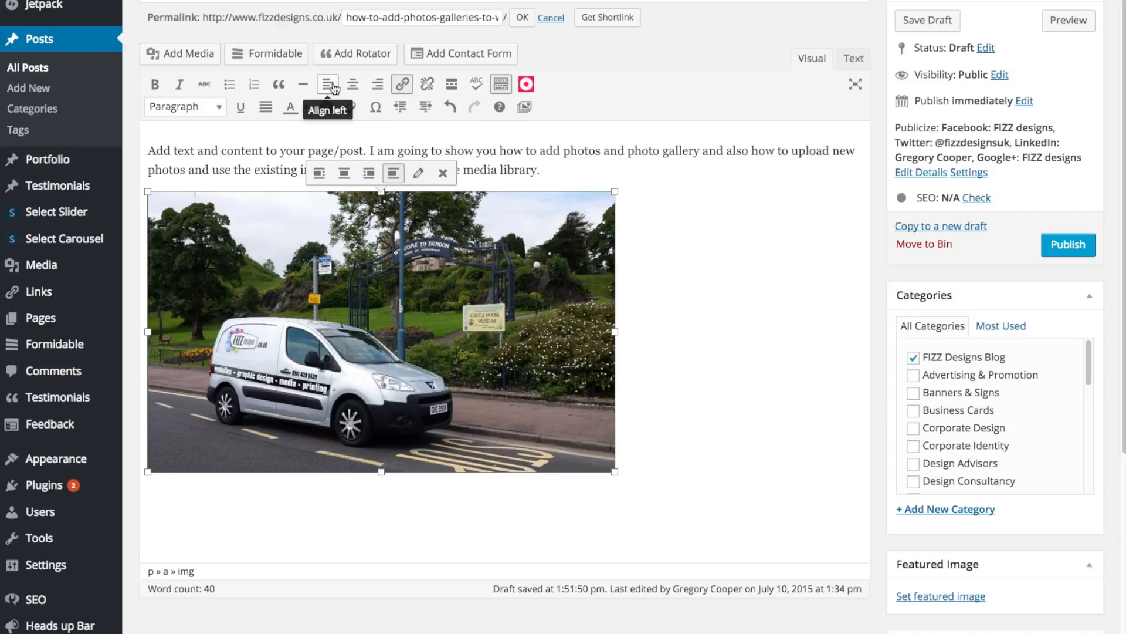
click(354, 87)
click(786, 304)
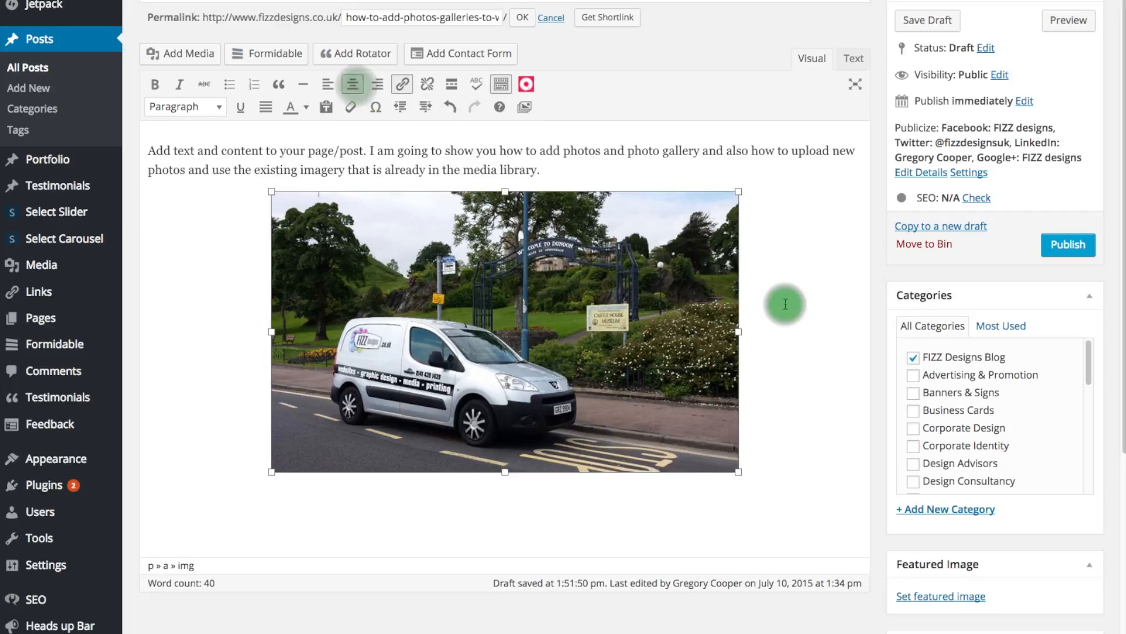
click(629, 297)
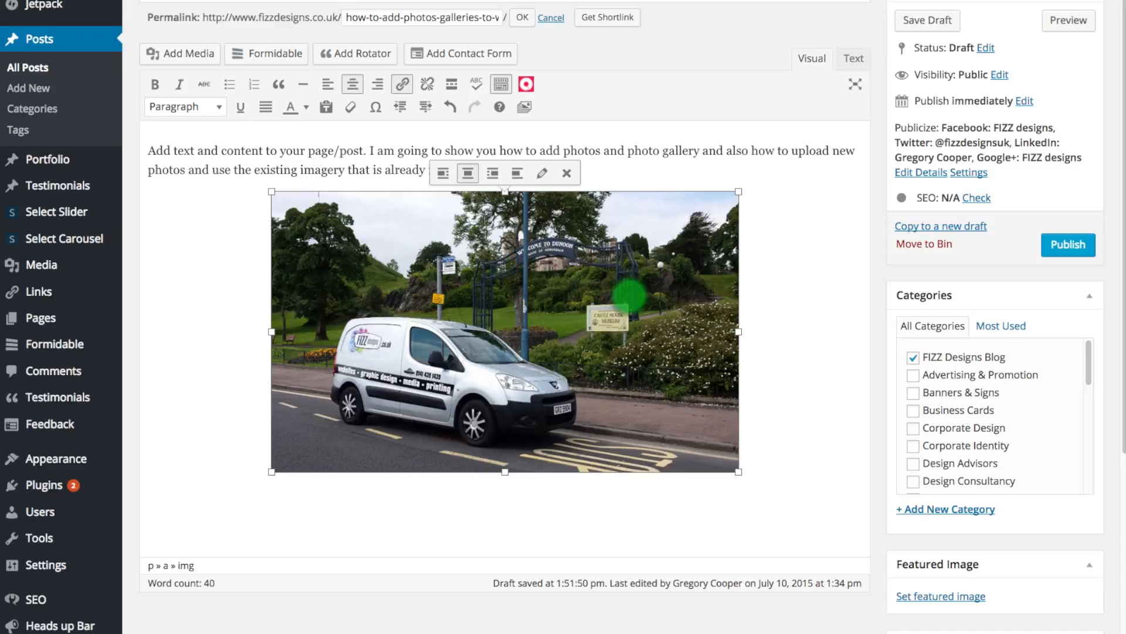
click(329, 86)
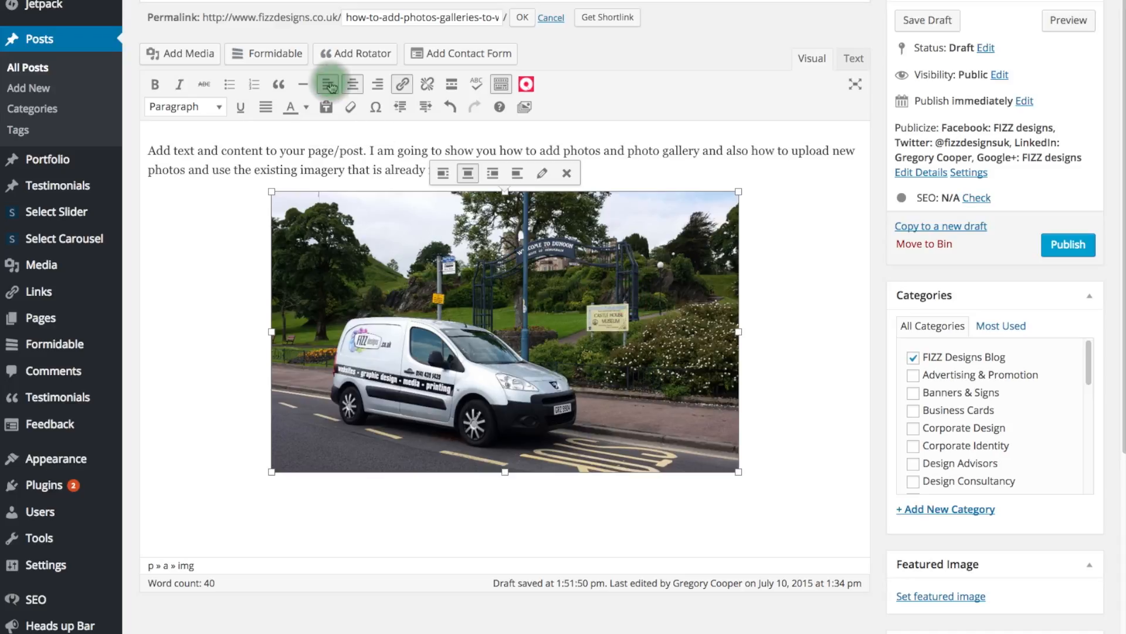
click(717, 360)
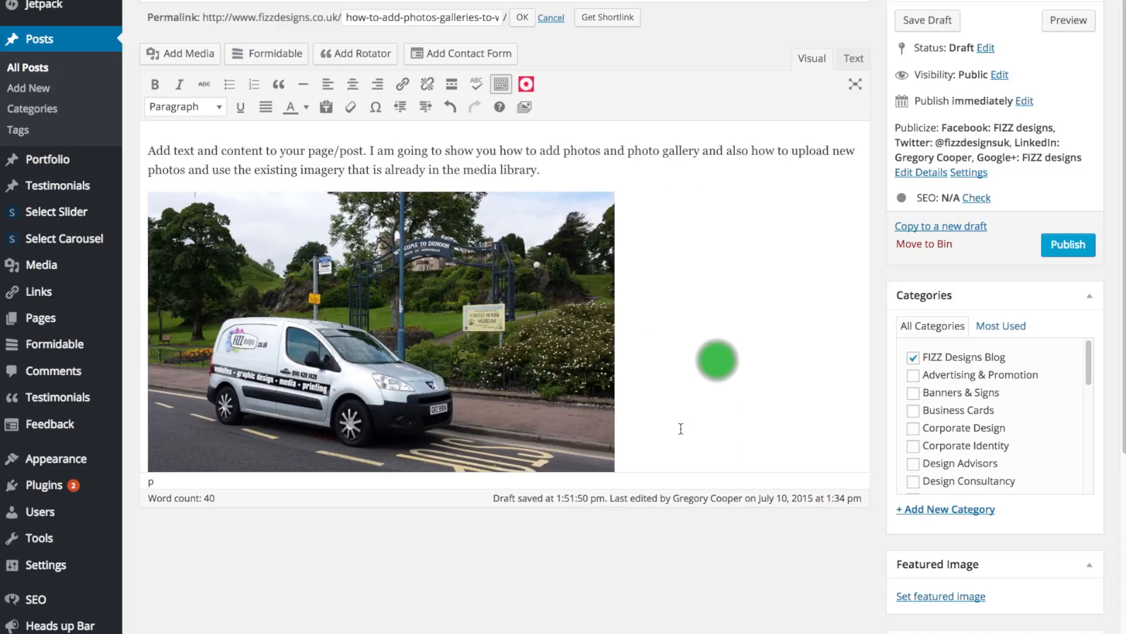
- Move the left-aligned van photo to the start of the paragraph so the text wraps beside it
click(276, 262)
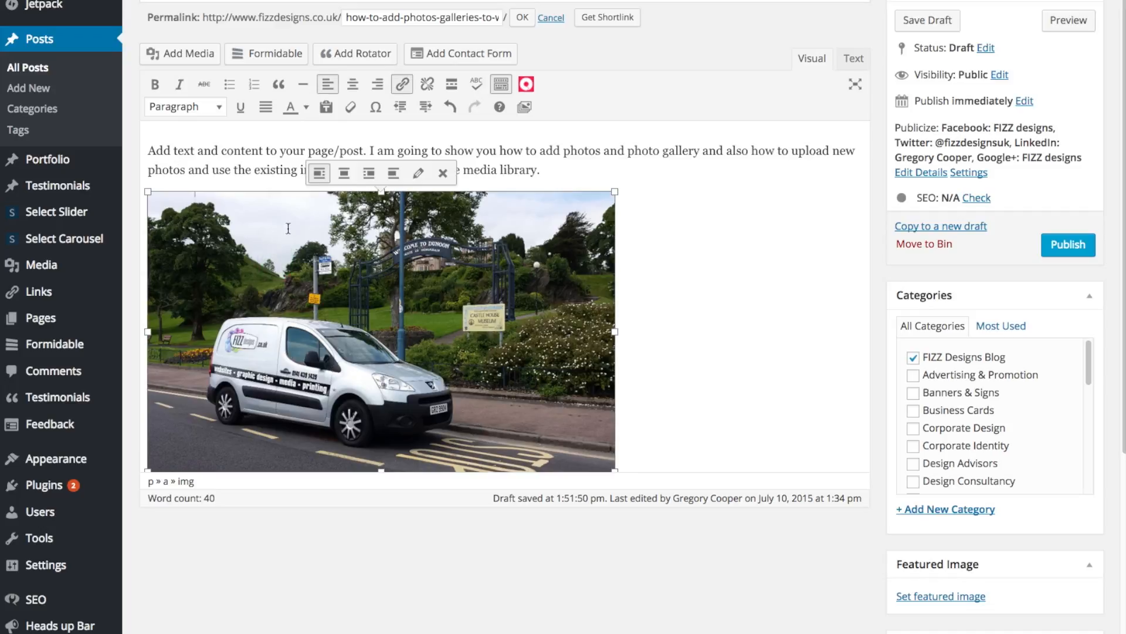
drag(271, 285, 150, 150)
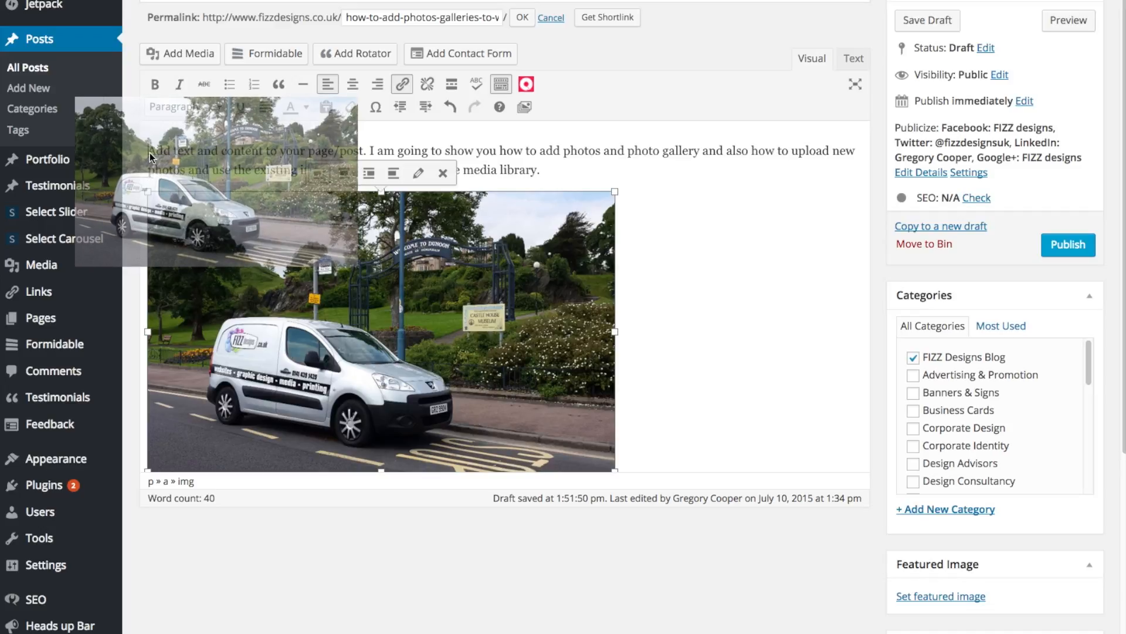
drag(150, 156, 150, 152)
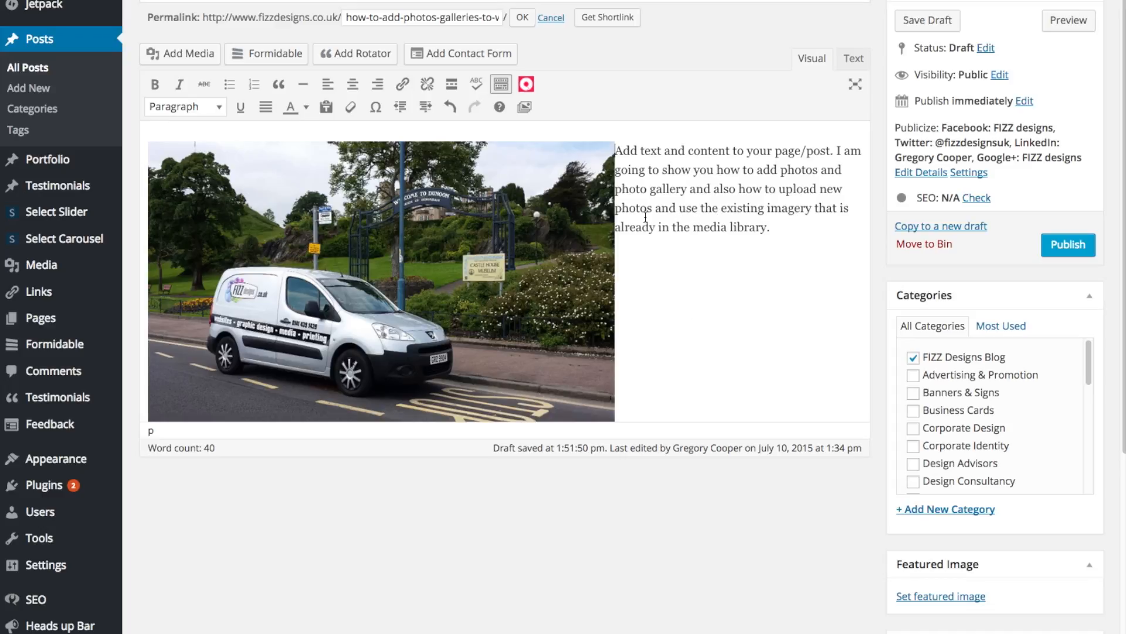
- Align the van photo right of the wrapped text and switch it back to left alignment
click(496, 209)
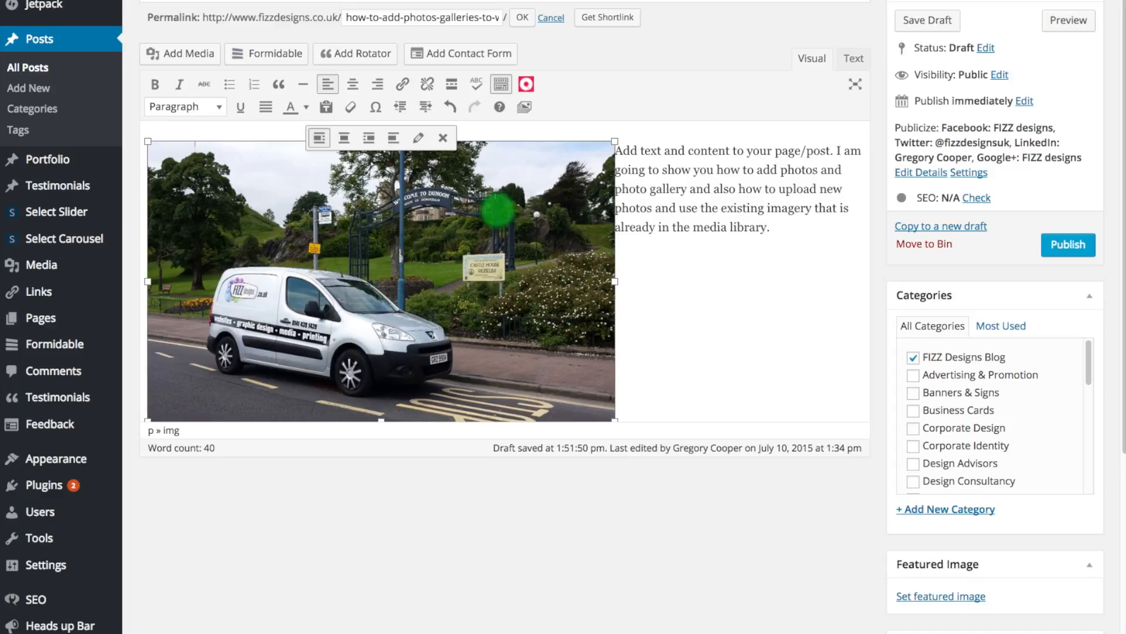
click(369, 138)
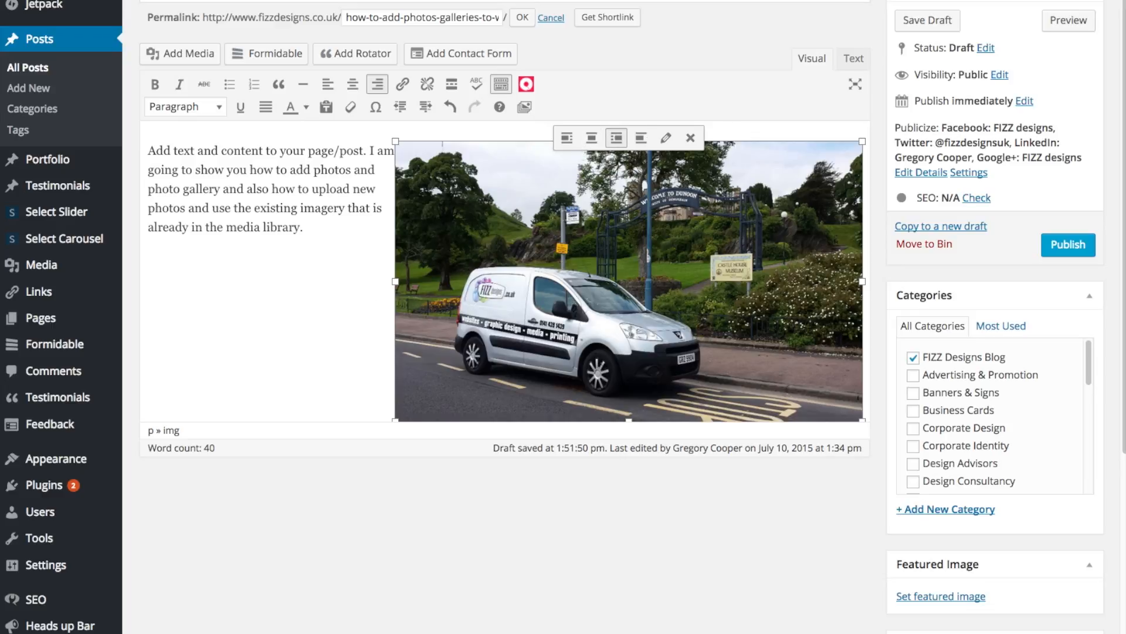
click(569, 144)
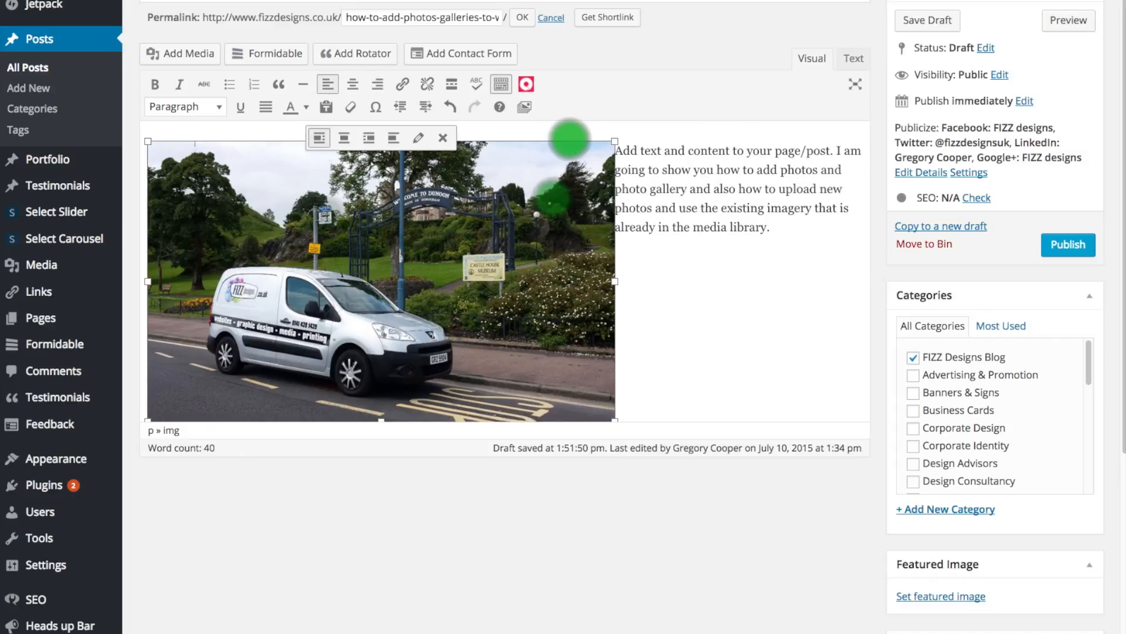
- Remove the van photo from the post and start an empty line below the paragraph
click(443, 141)
click(616, 151)
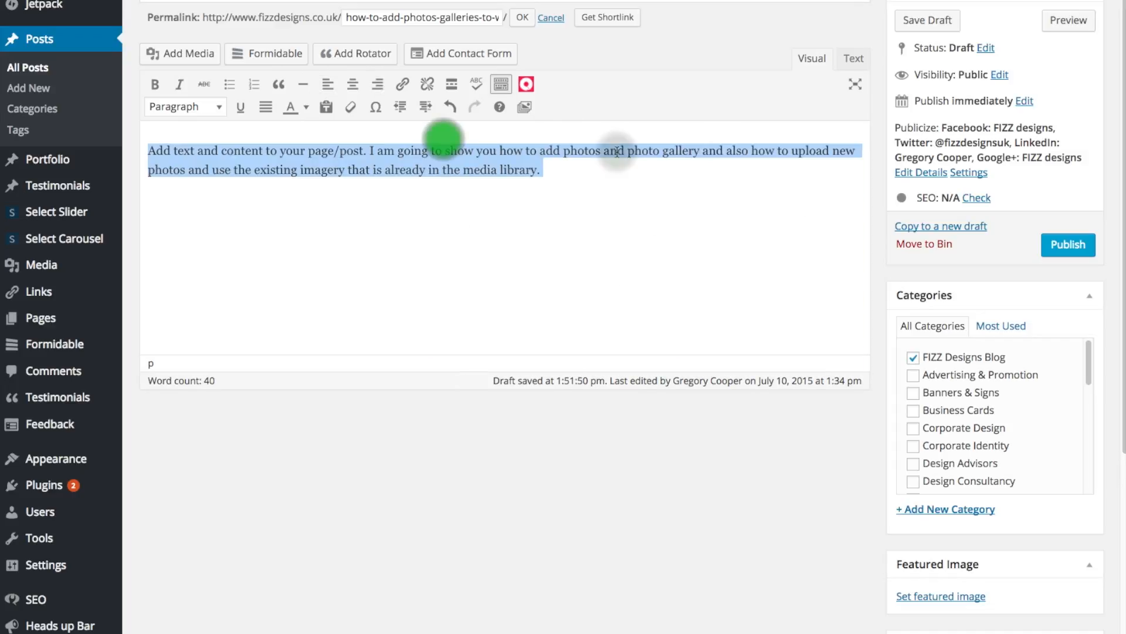
click(563, 174)
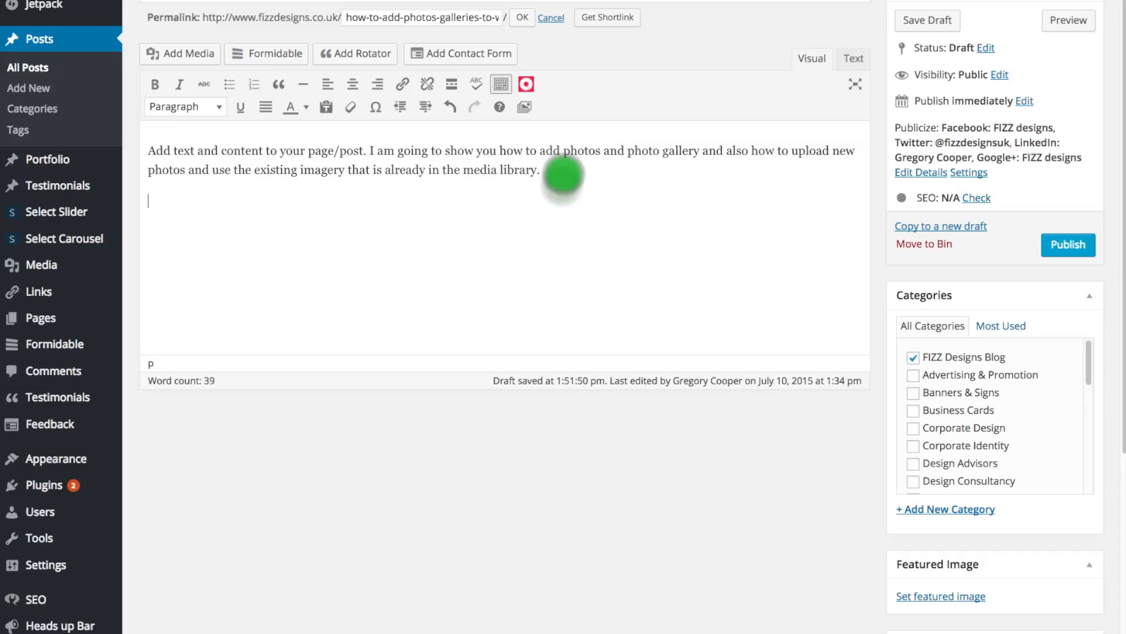
key(Return)
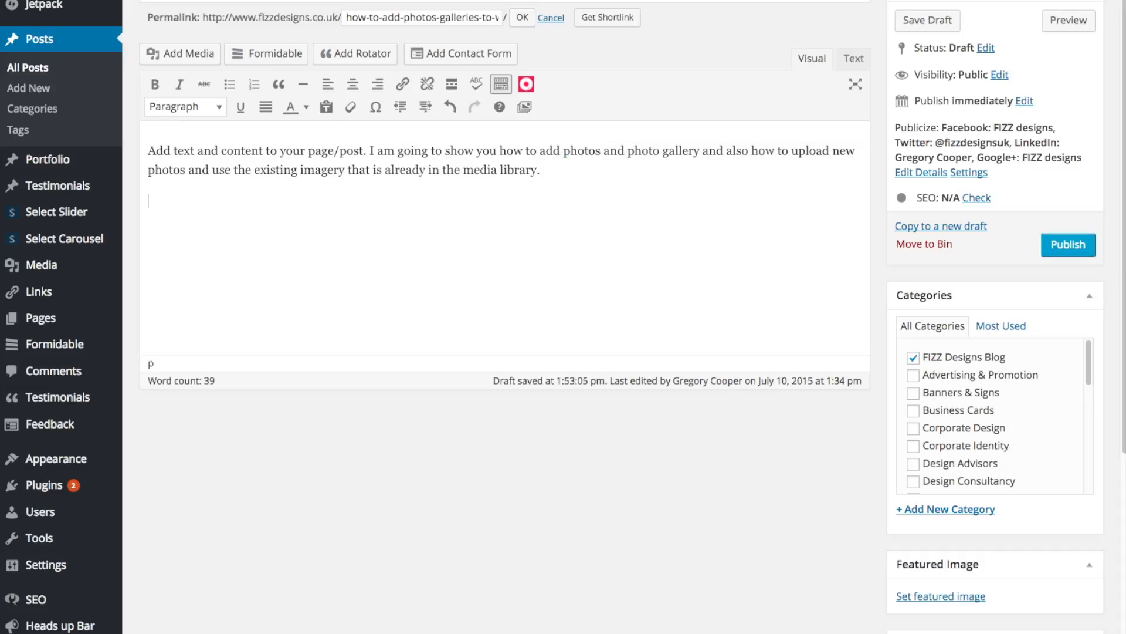
- Open the media library for the empty line and select the three van photos and the three business-card photos
click(336, 202)
click(184, 56)
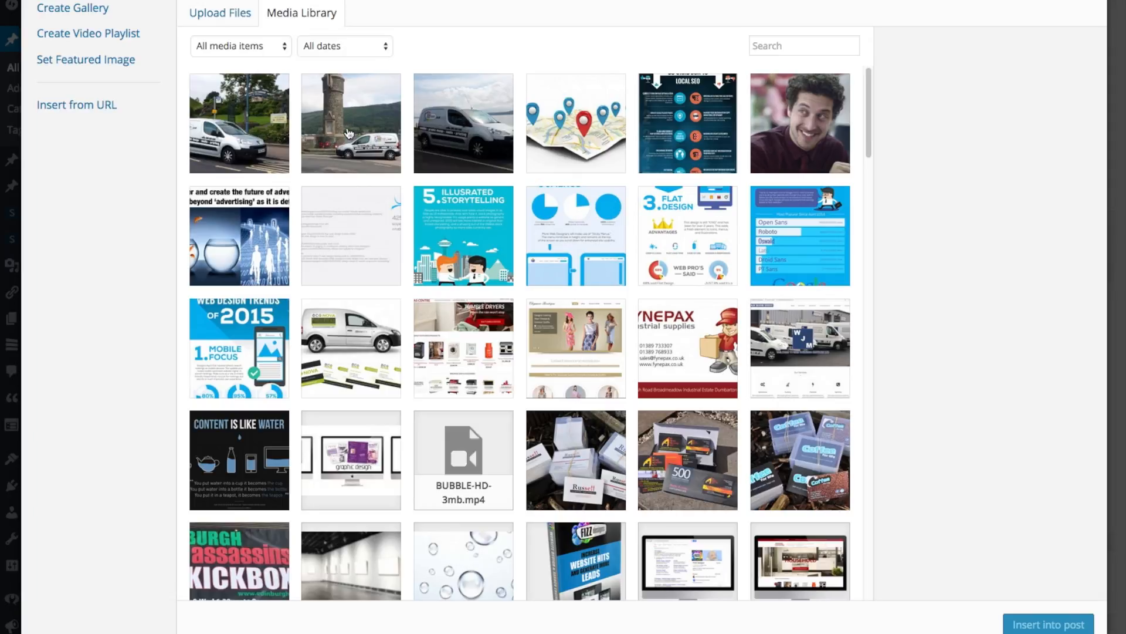
click(255, 127)
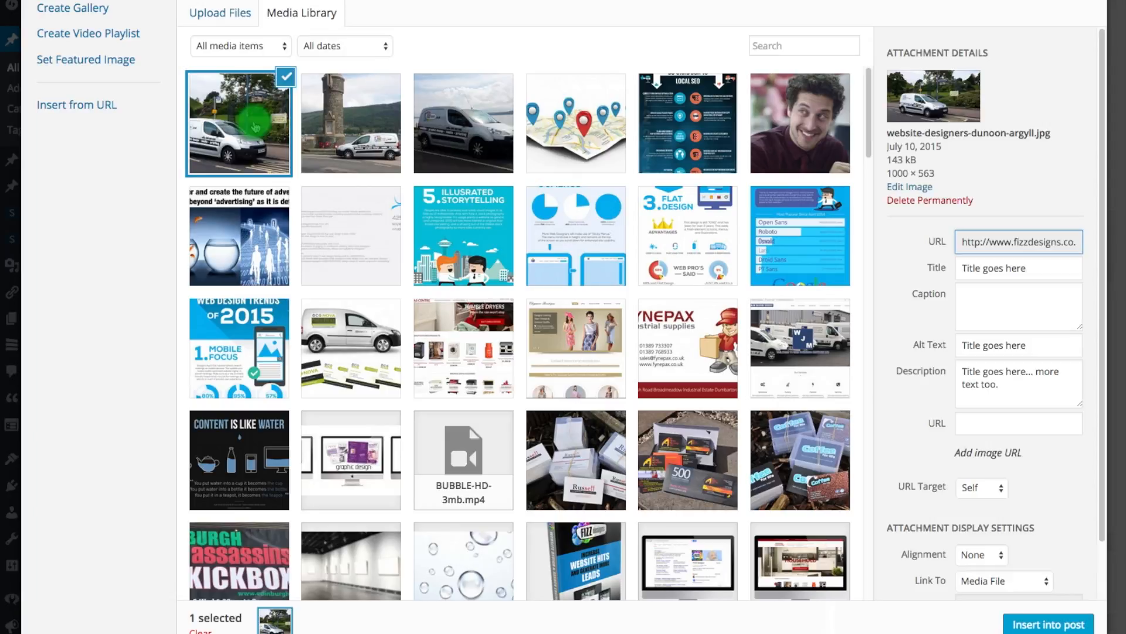
click(367, 122)
click(469, 128)
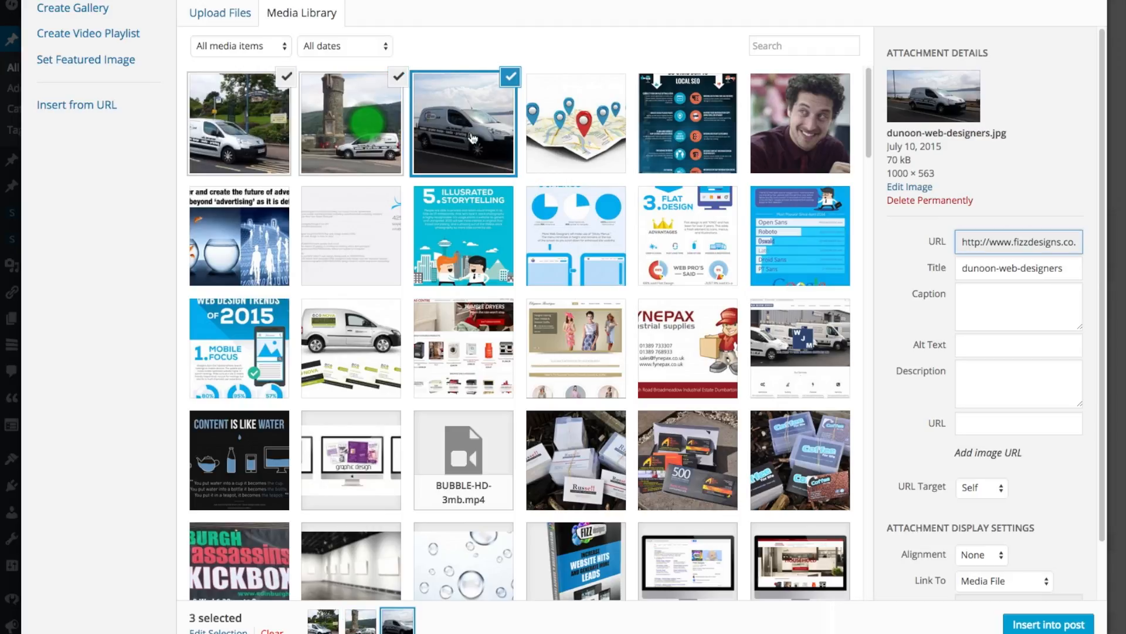
click(581, 476)
click(675, 475)
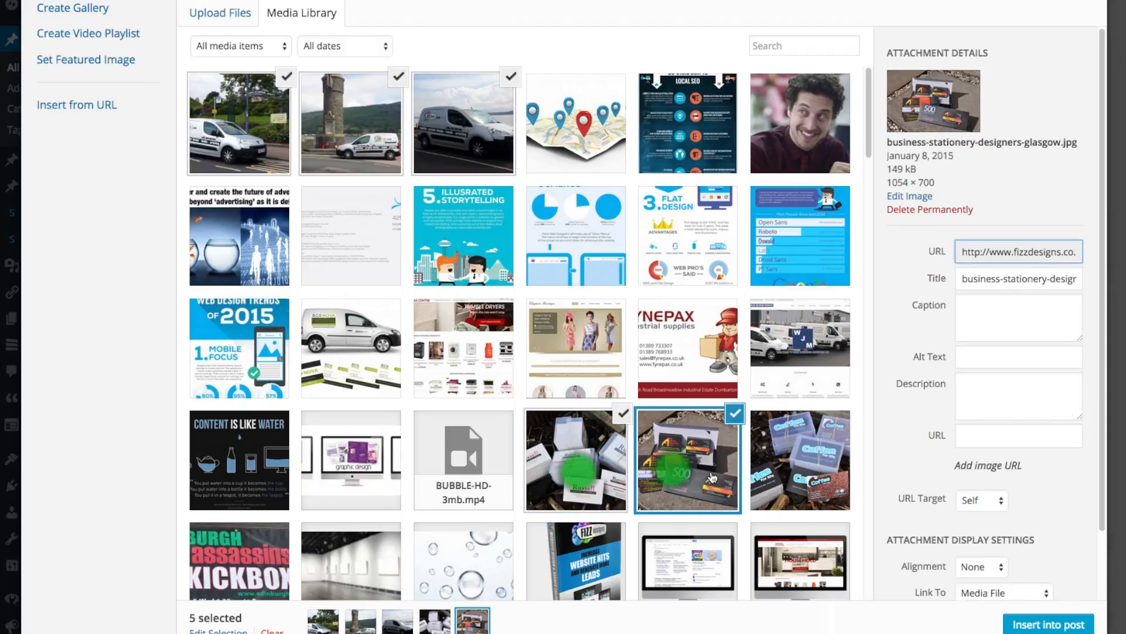
click(805, 466)
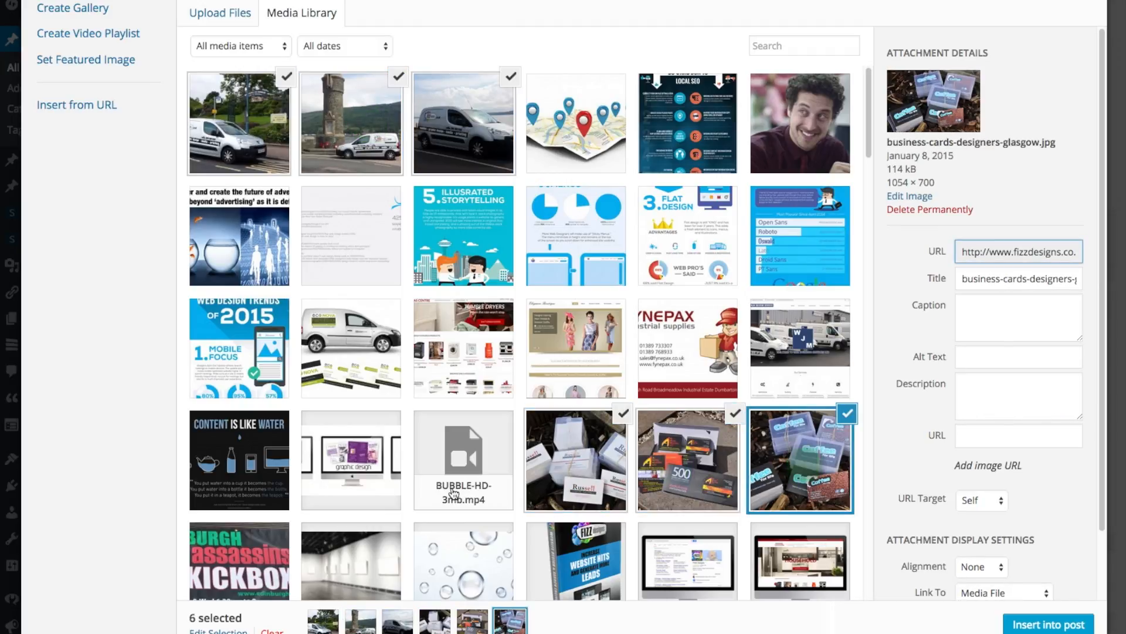
- Add ourwork-bg.jpg and see-scotland.jpg to the selection and create a new gallery from all selected images
scroll(464, 493, down, 2)
scroll(455, 491, down, 4)
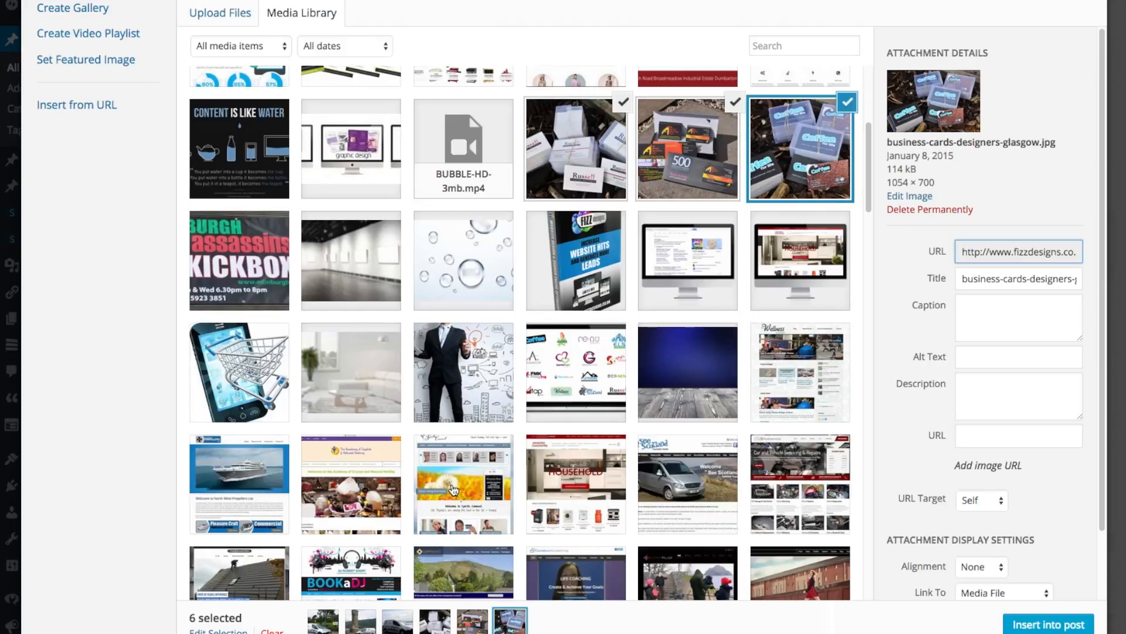
click(481, 388)
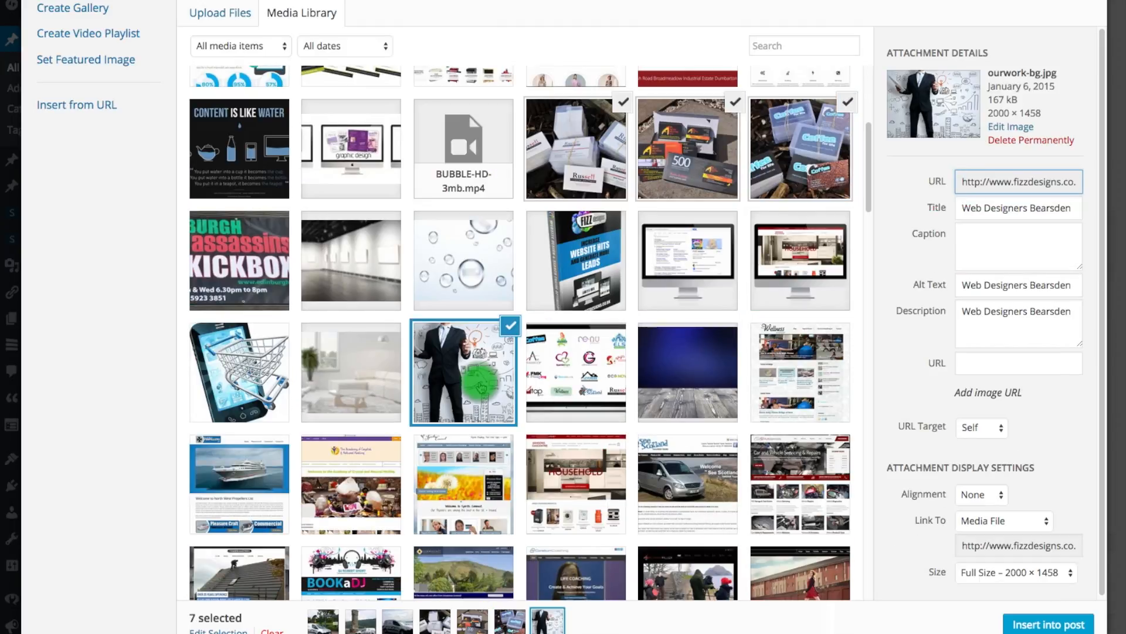
click(667, 478)
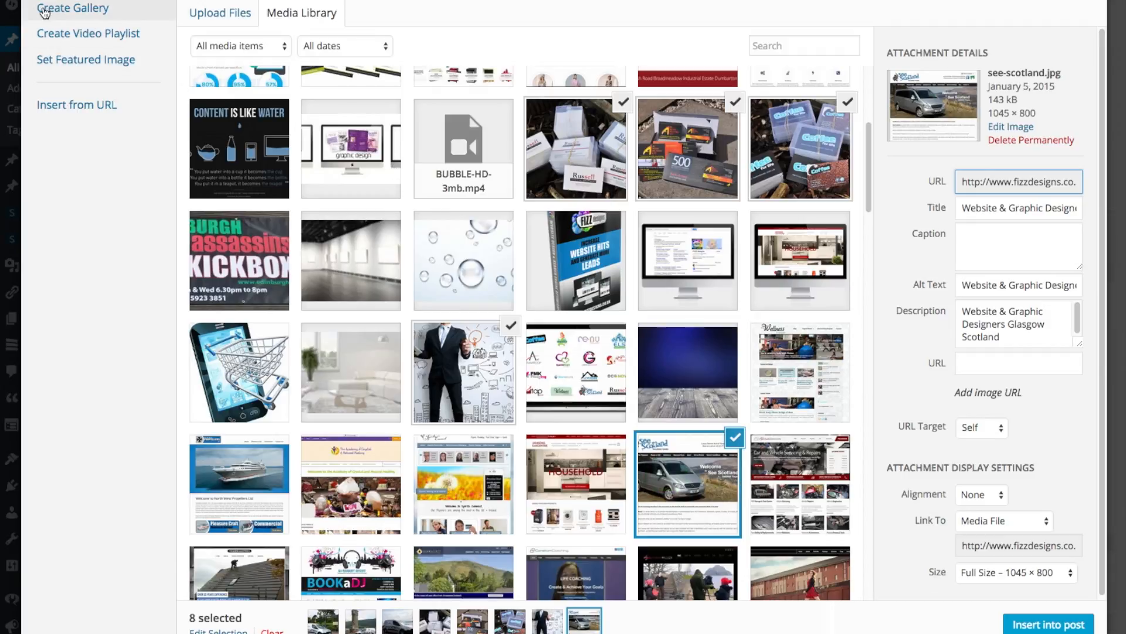
click(88, 13)
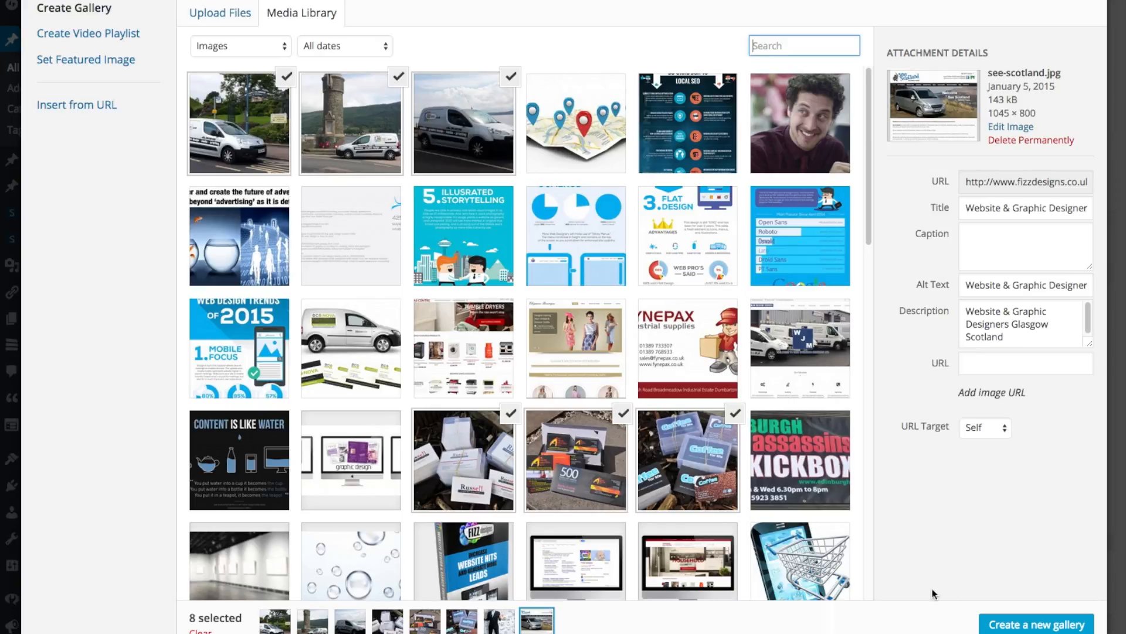
click(1044, 626)
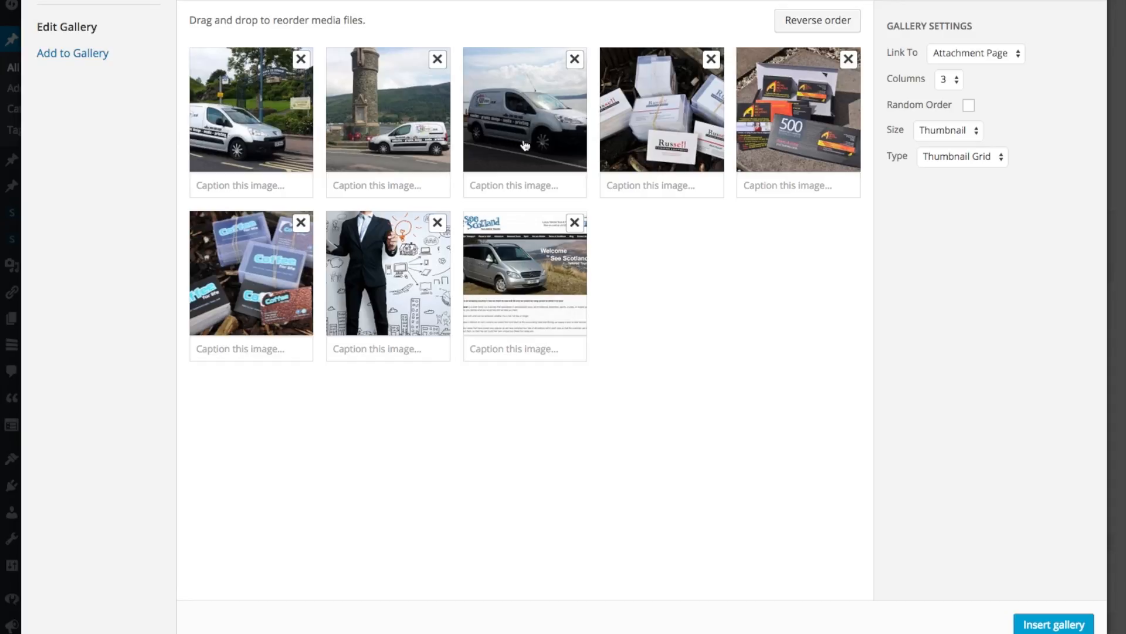
- Set the gallery to link to Media File with 4 columns, trying Random Order but leaving it off
click(992, 53)
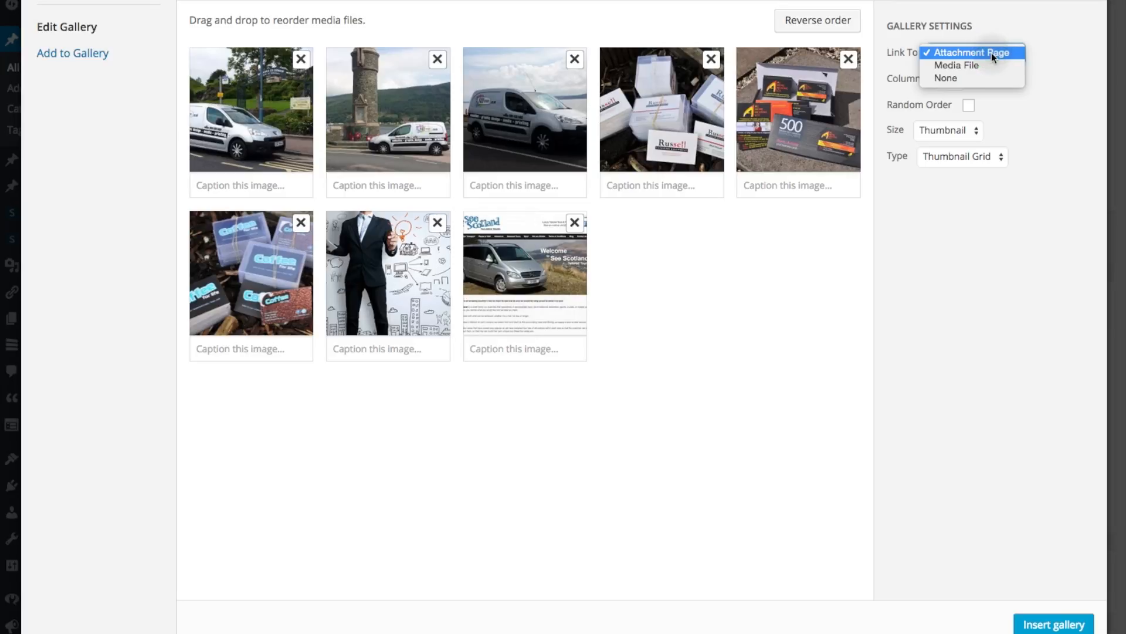
click(974, 66)
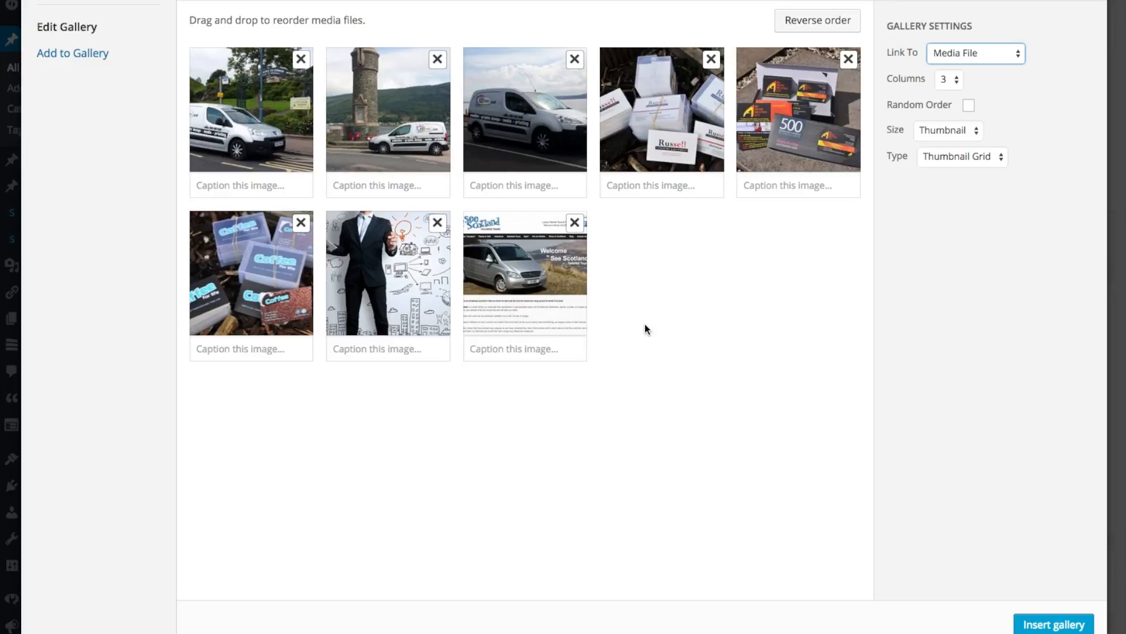
click(949, 79)
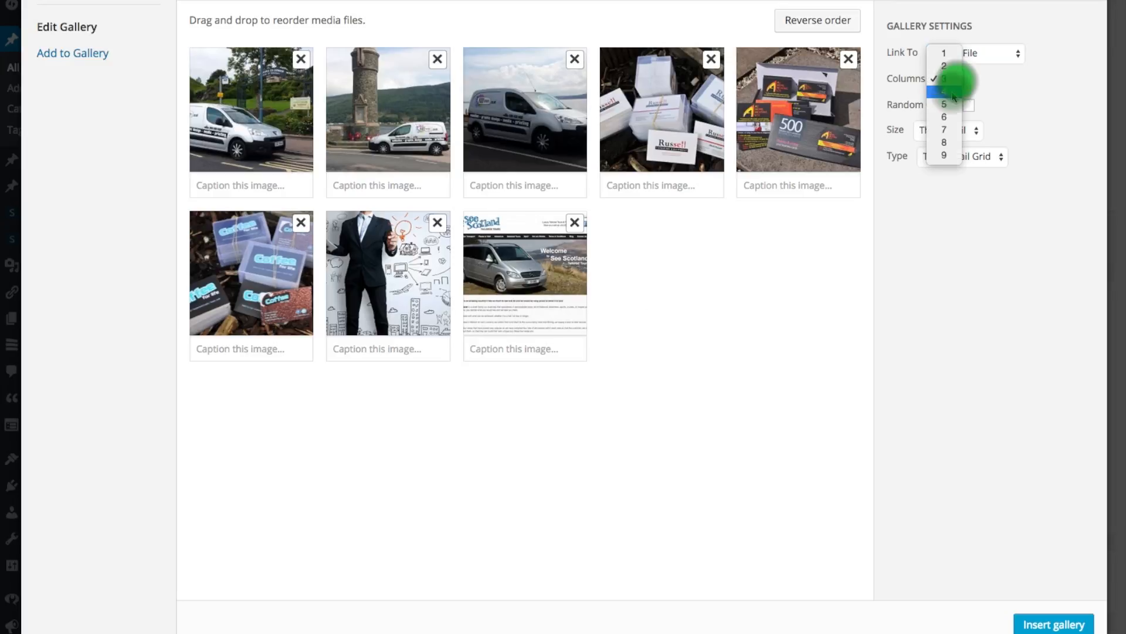
click(951, 91)
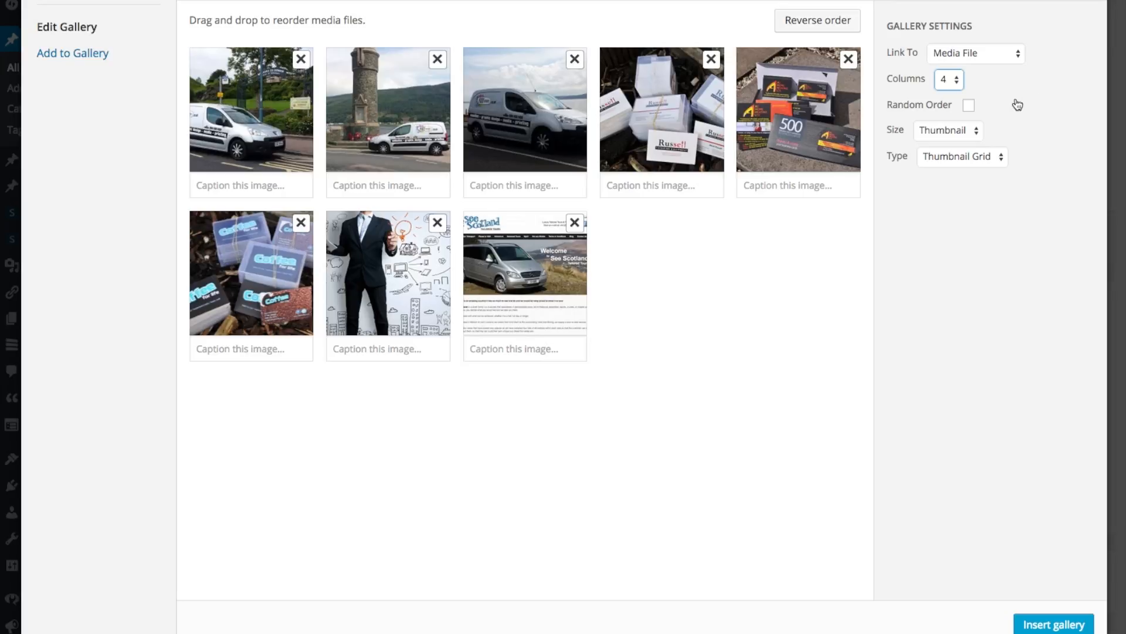
click(969, 106)
click(970, 105)
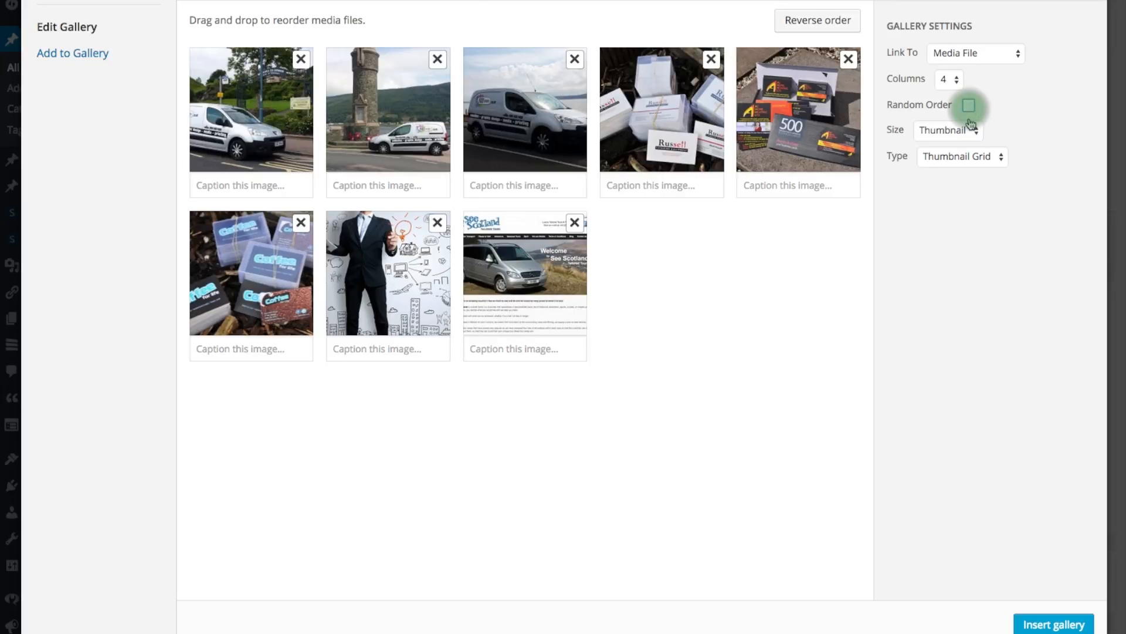
- Reorder the gallery images, moving the See Scotland image to the sixth place and the dark van photo to the second
drag(526, 261, 246, 267)
drag(532, 112, 381, 108)
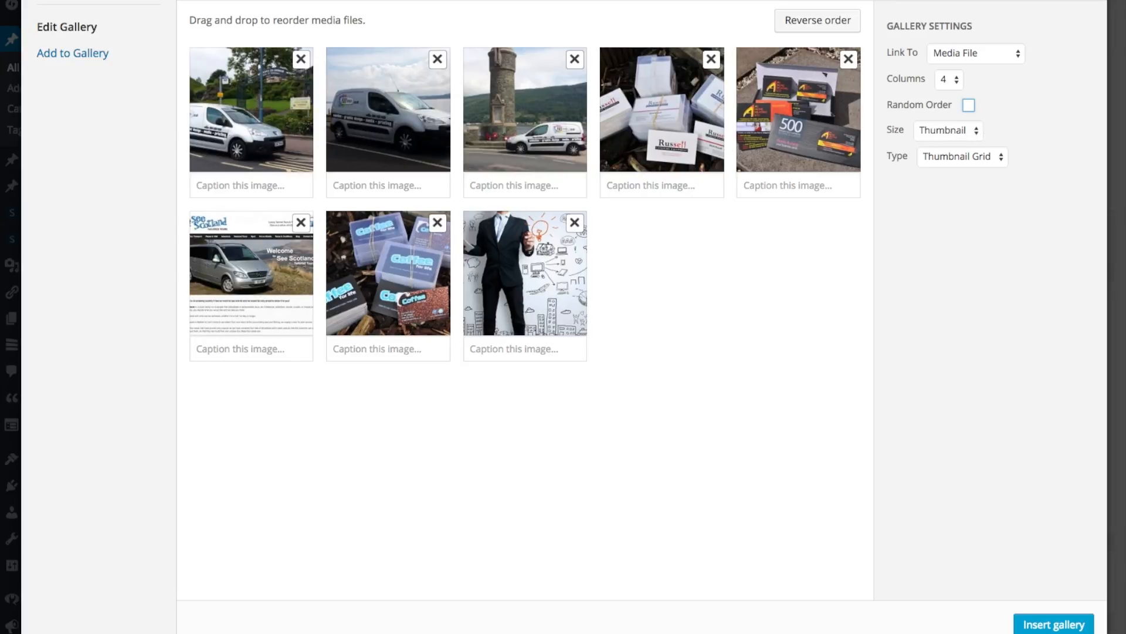
- Keep the gallery size at Thumbnail and its type at Thumbnail Grid, and insert the gallery into the post
click(950, 129)
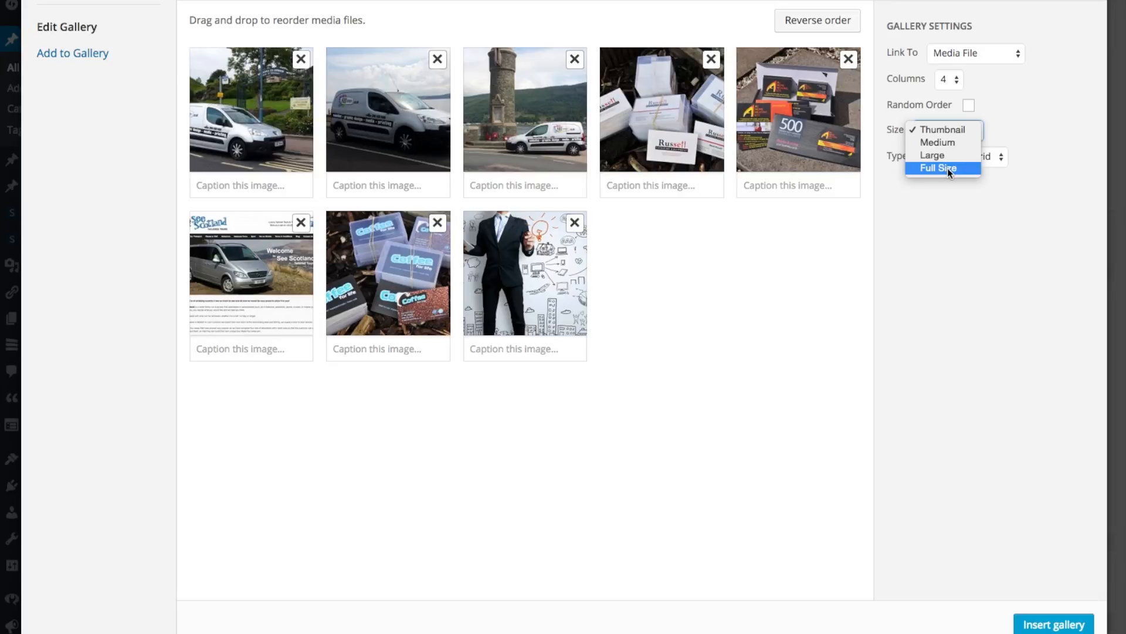
click(942, 132)
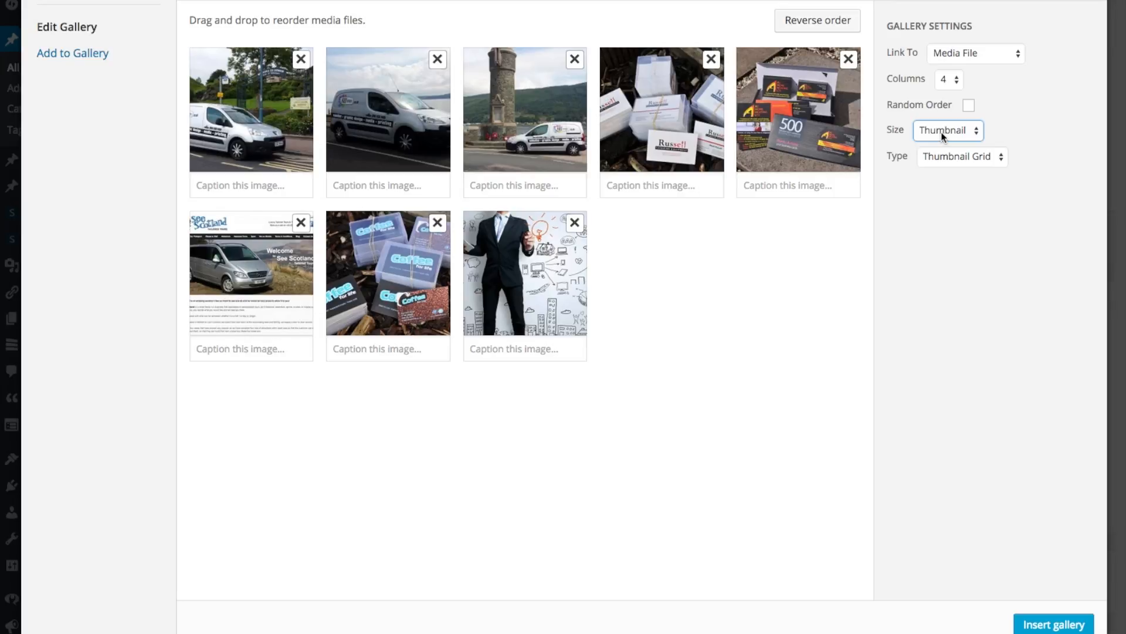
click(948, 157)
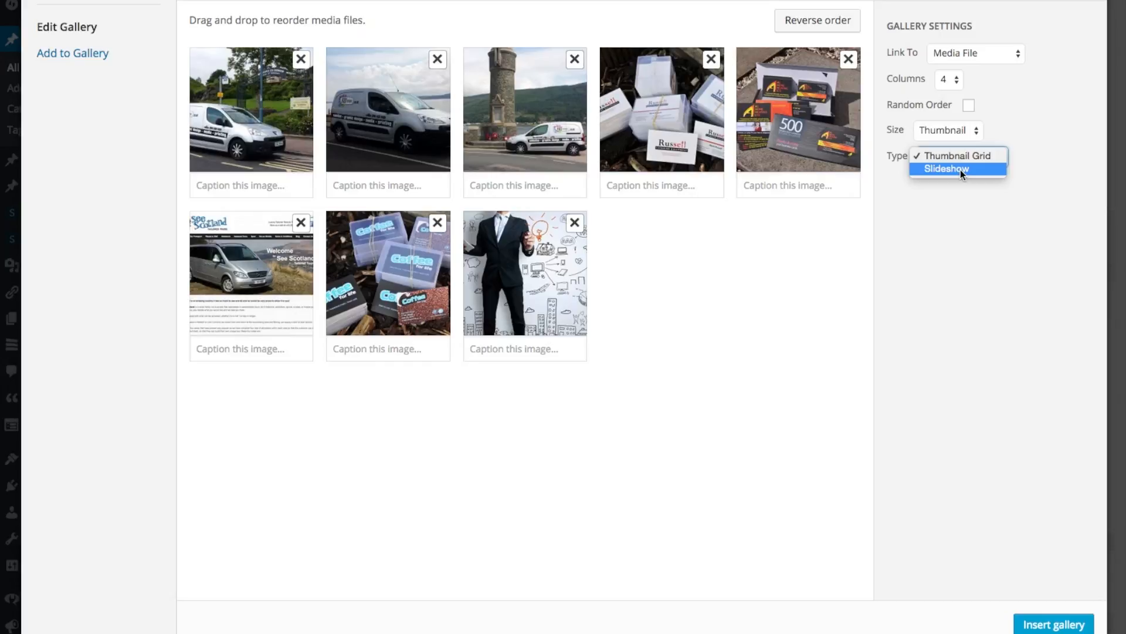
click(962, 156)
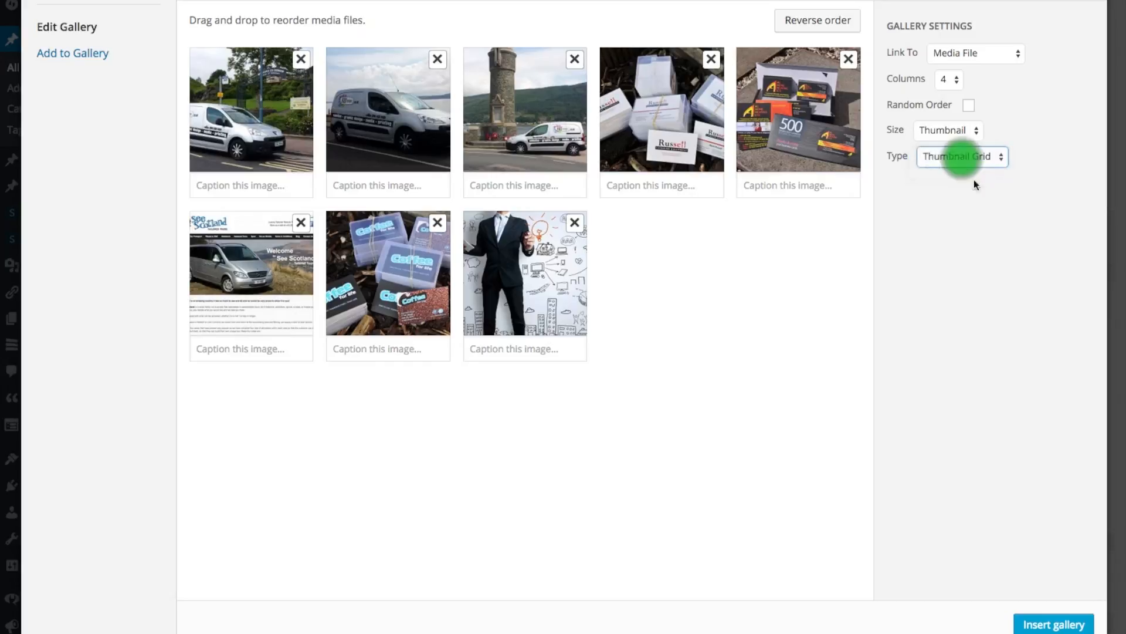
click(998, 288)
click(1055, 623)
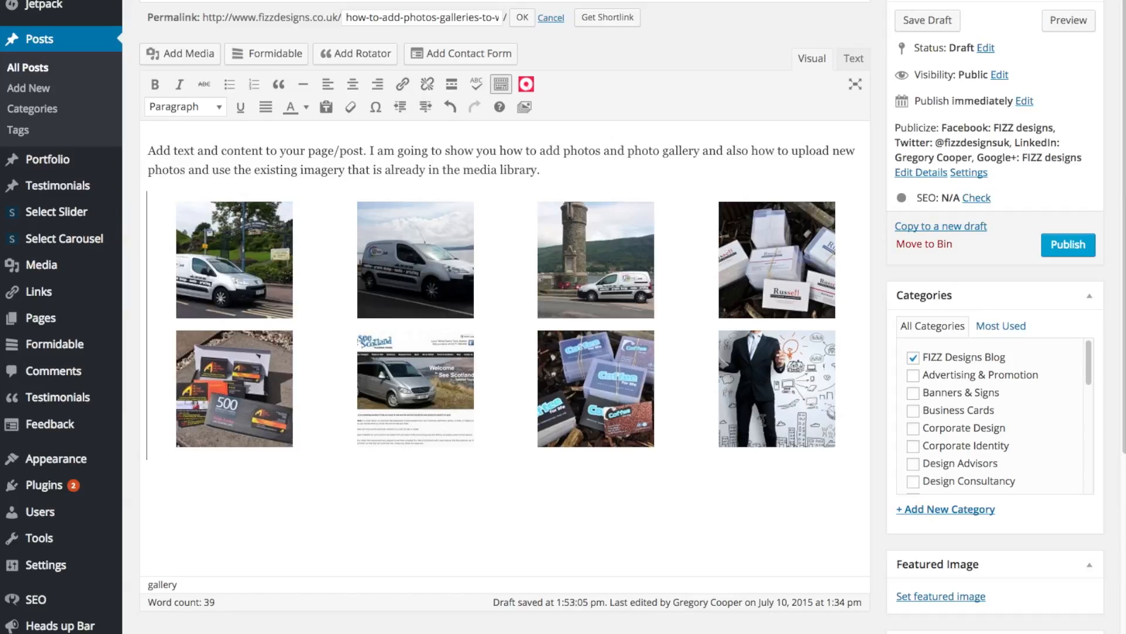
- Edit the inserted gallery, moving the Russell cards photo to second and the Coffea cards photo to fourth place, with Random Order left off
click(542, 273)
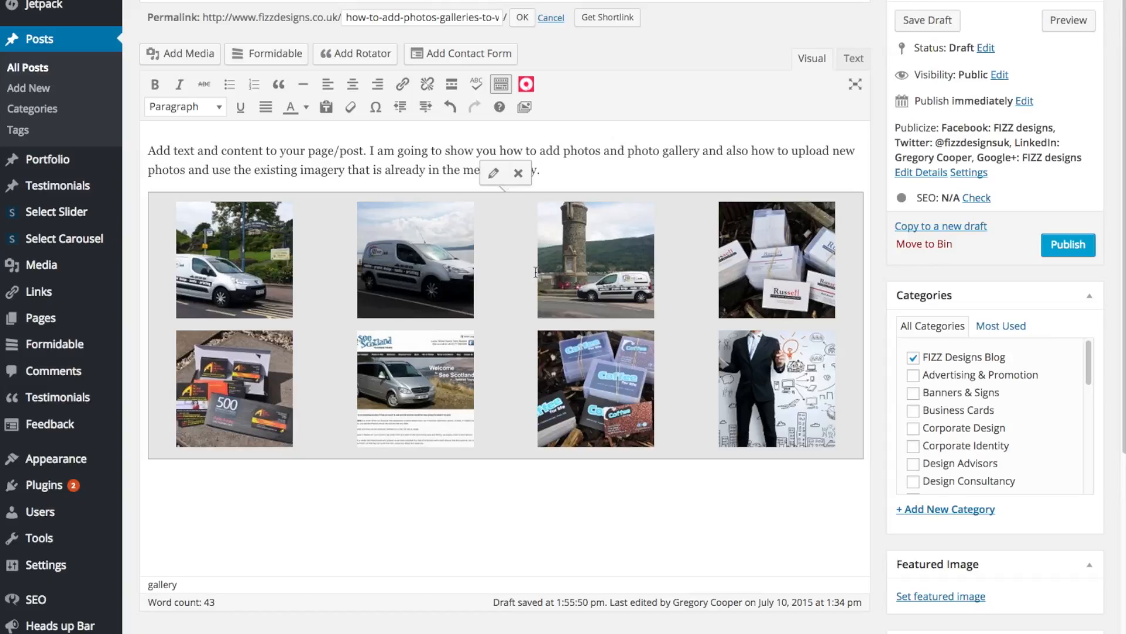
click(494, 172)
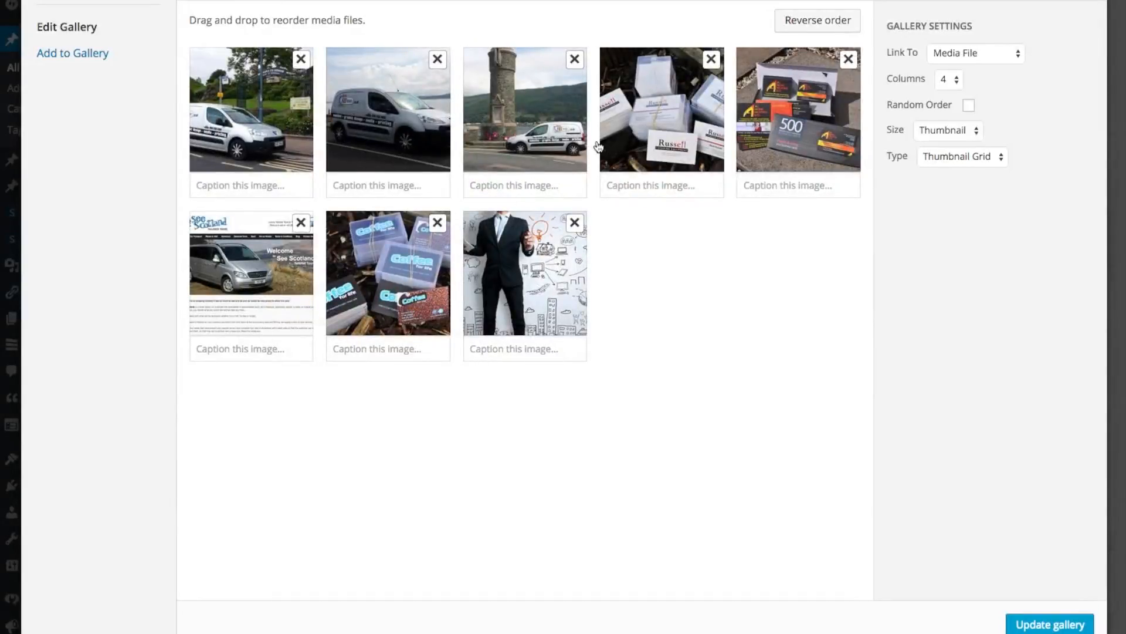
mouse_move(644, 117)
mouse_down()
mouse_move(594, 205)
mouse_move(470, 229)
mouse_move(399, 182)
mouse_move(367, 114)
mouse_up()
drag(361, 261, 704, 62)
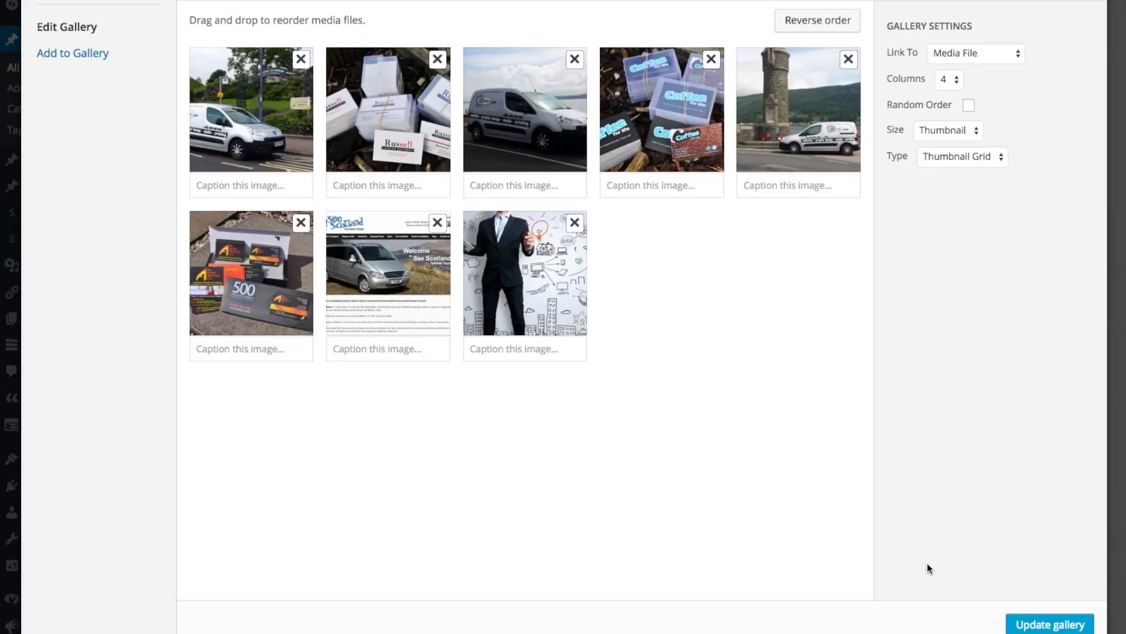
click(969, 105)
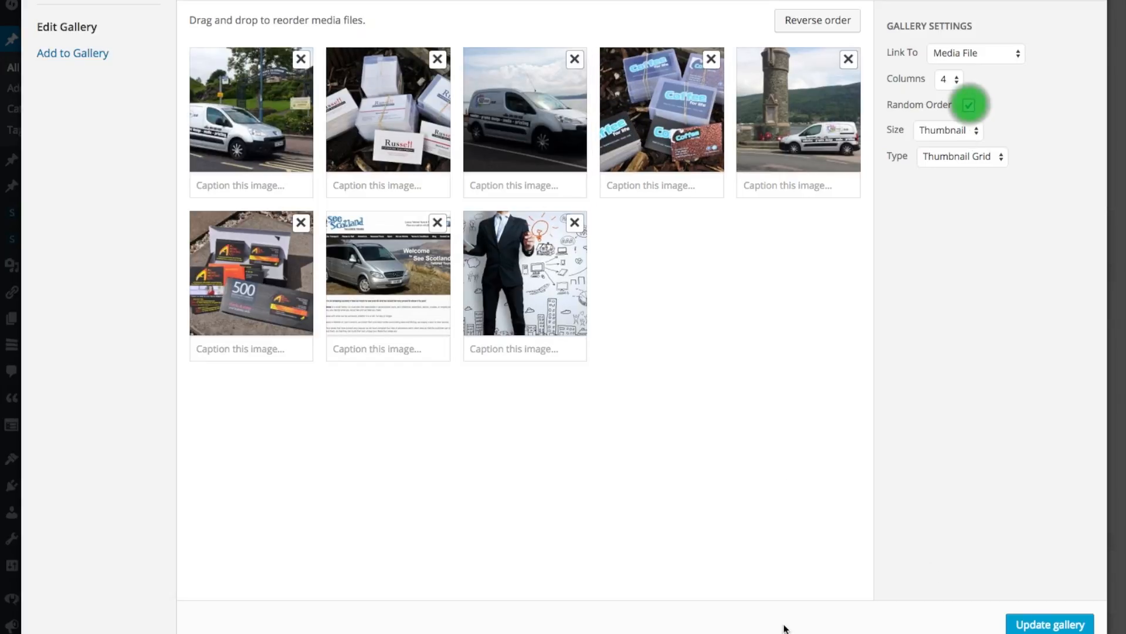
click(968, 105)
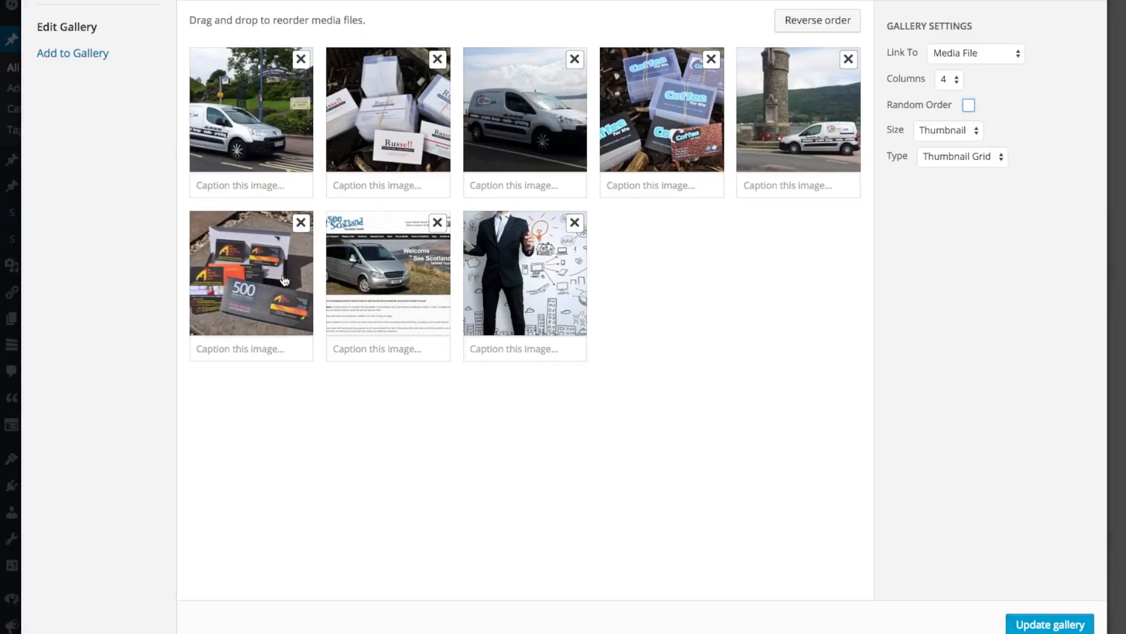
- Add elegance-boutique.png, the Fynepax and WJM images and responsive-website-design.jpg to the gallery, and update it in the post
click(87, 57)
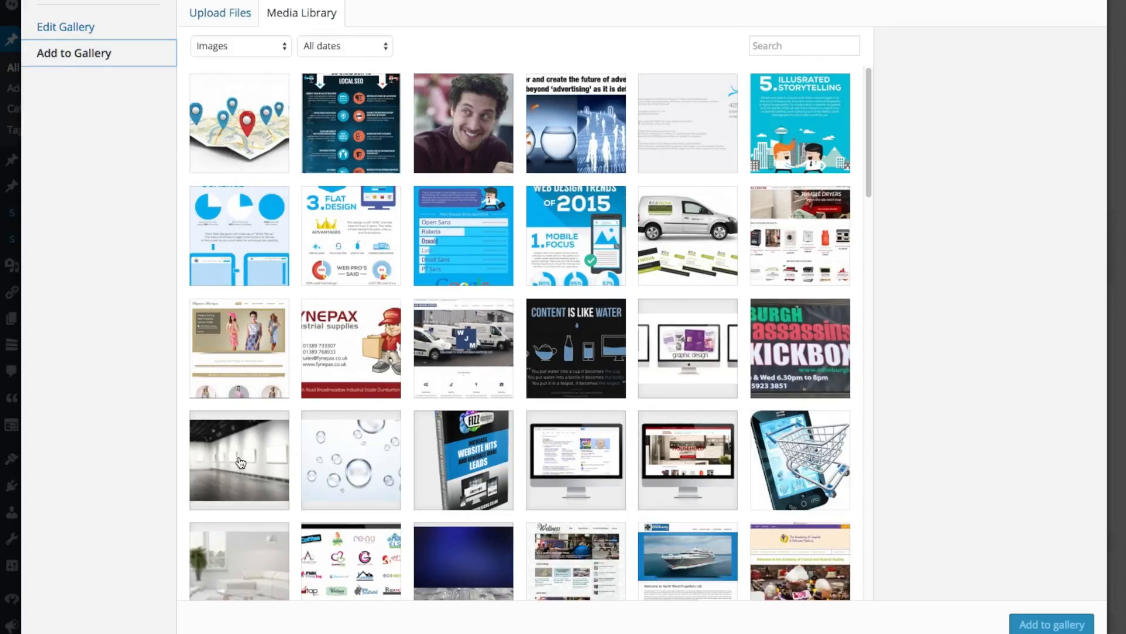
click(245, 345)
click(350, 346)
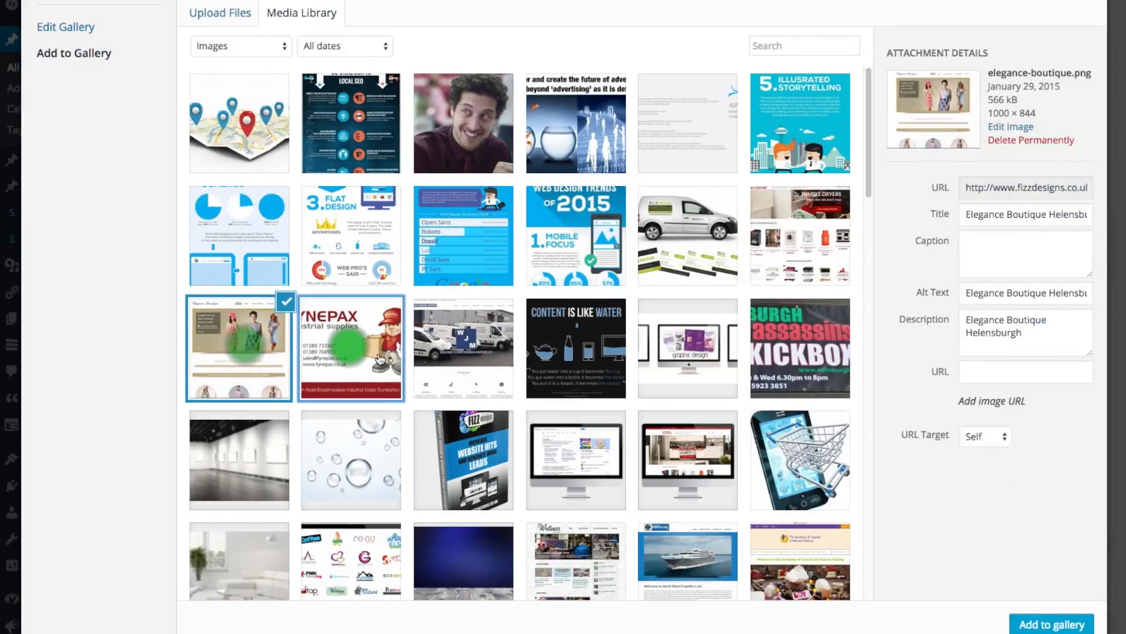
click(479, 343)
click(564, 341)
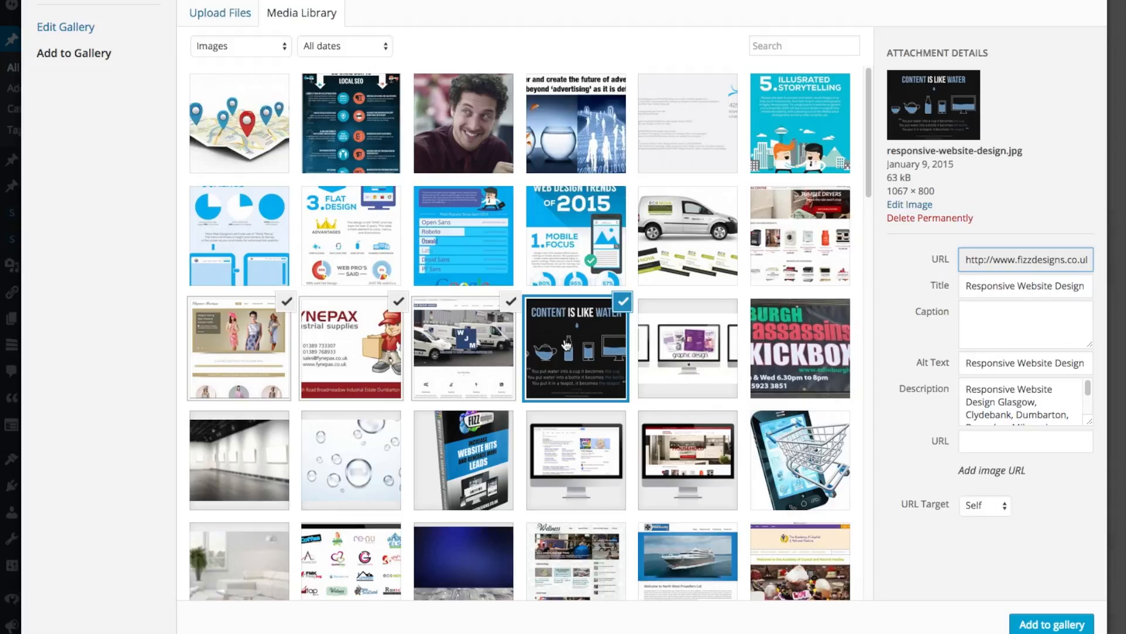
click(1053, 625)
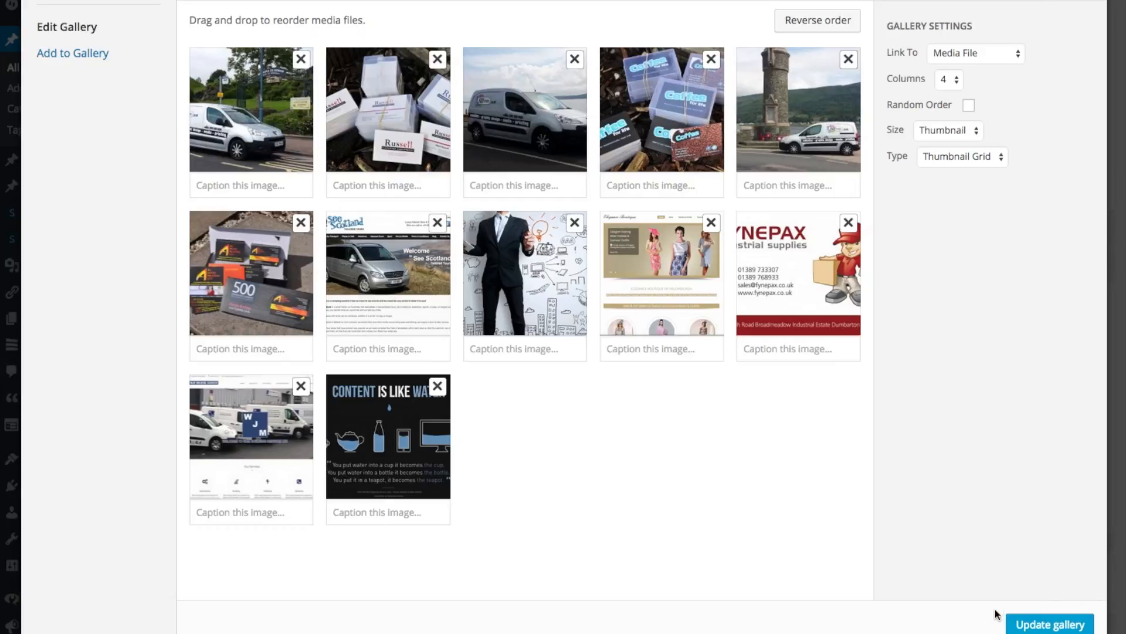
click(1031, 626)
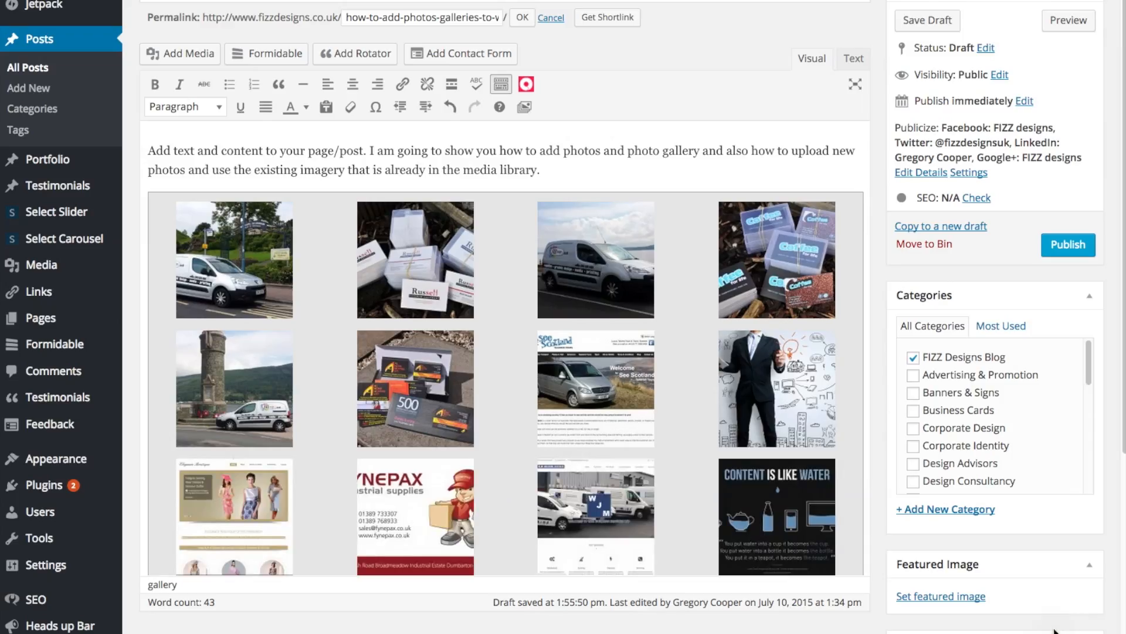
- Look over the updated gallery in the post and place the text cursor at the end of the paragraph above it
scroll(540, 231, down, 1)
scroll(539, 235, down, 1)
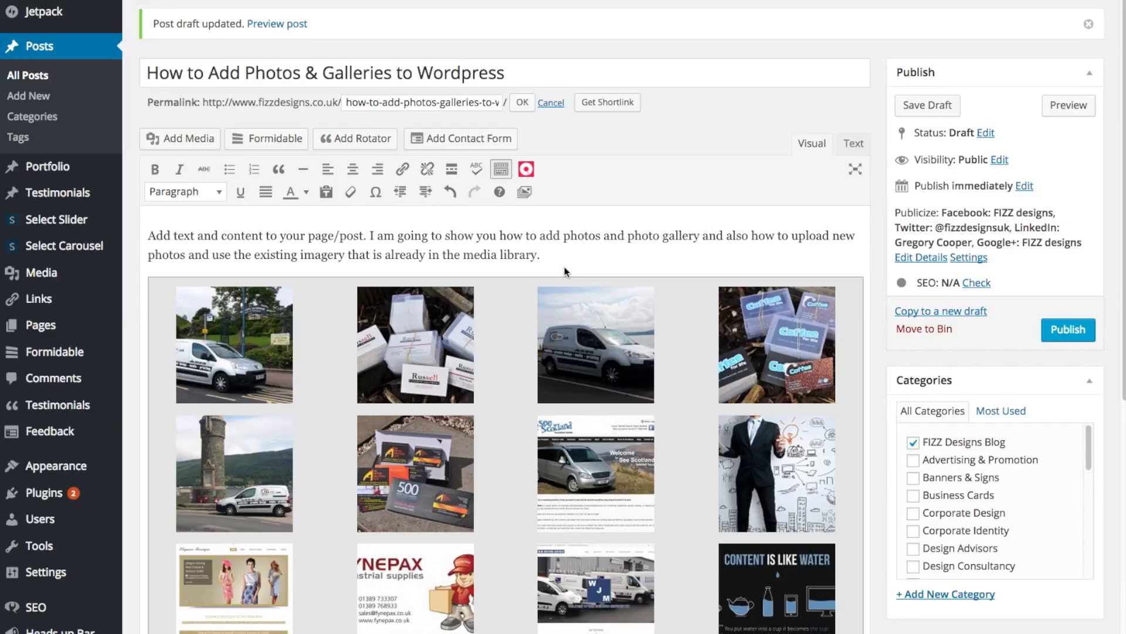
click(574, 252)
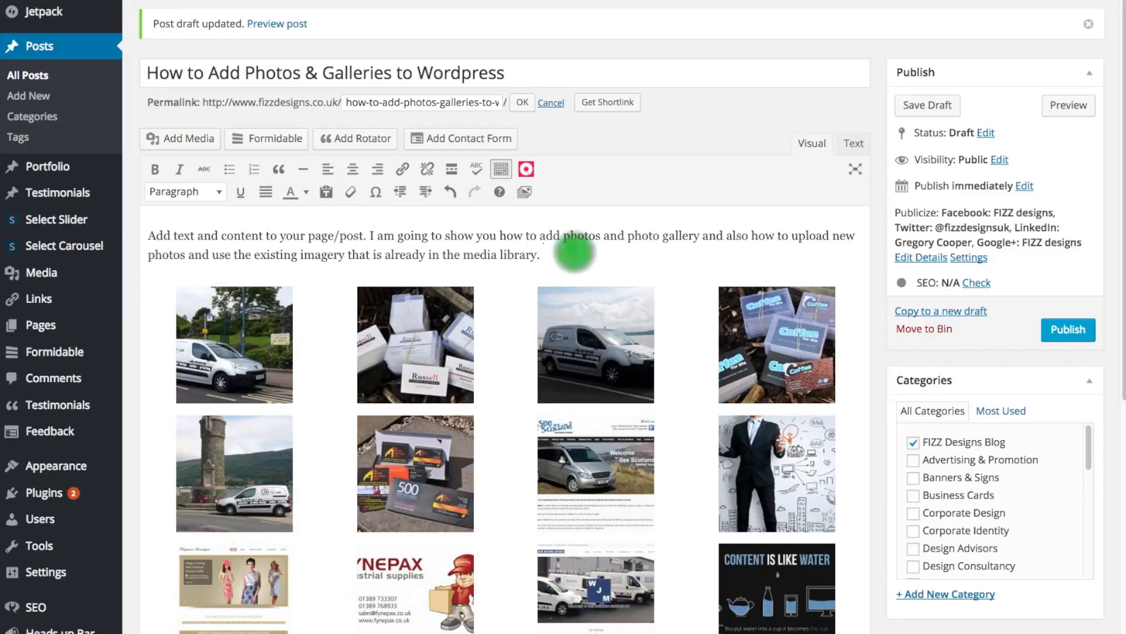